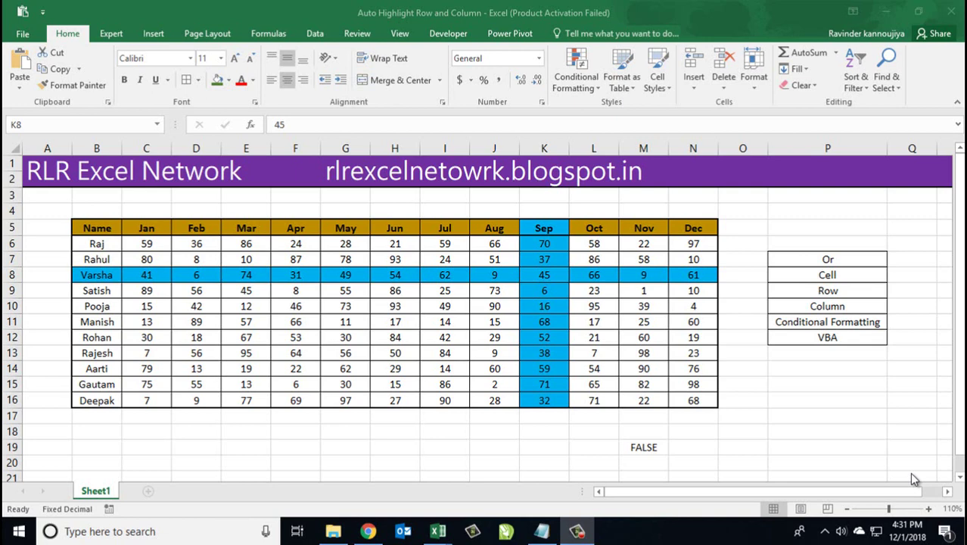
Save the Auto Highlight Row and Column workbook with Ctrl+S
key(ctrl+s)
Select F10, H12, J8, L7, I12, I14, L9, J11 and G9 to watch the highlight follow
click(297, 306)
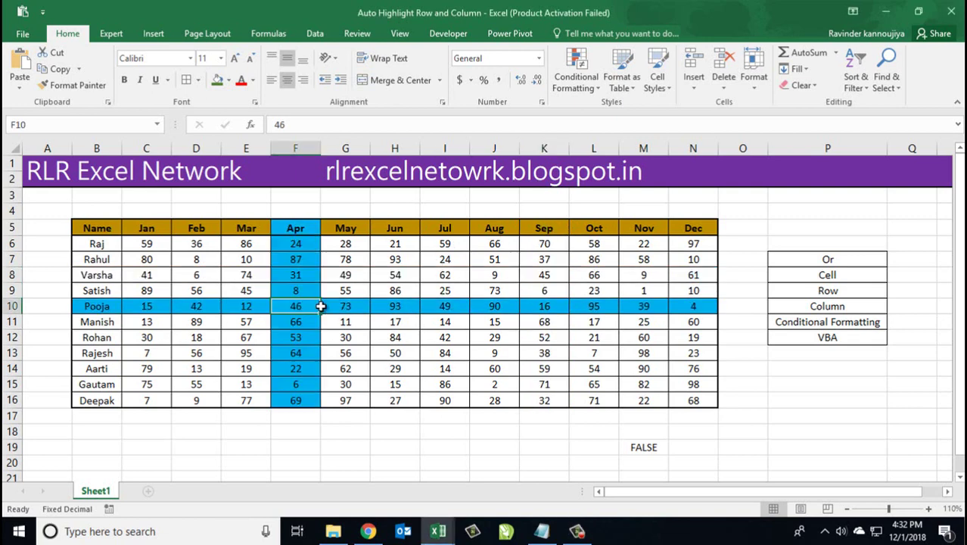
click(389, 335)
click(504, 276)
click(602, 261)
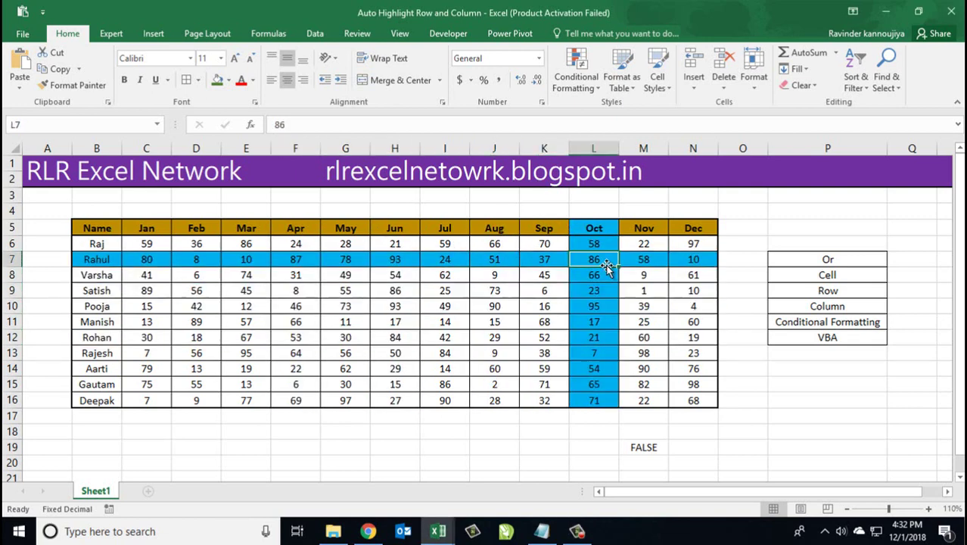
click(445, 341)
click(284, 306)
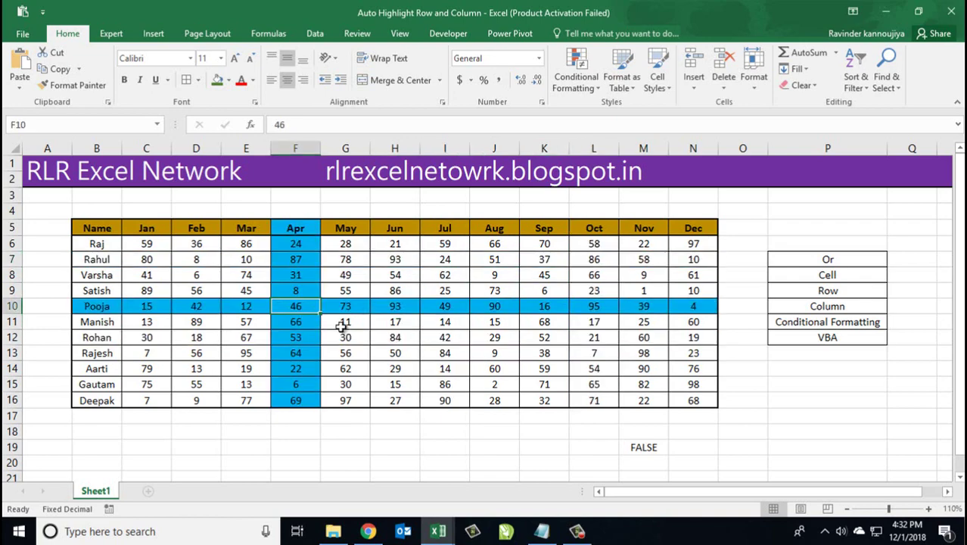
click(463, 369)
click(571, 295)
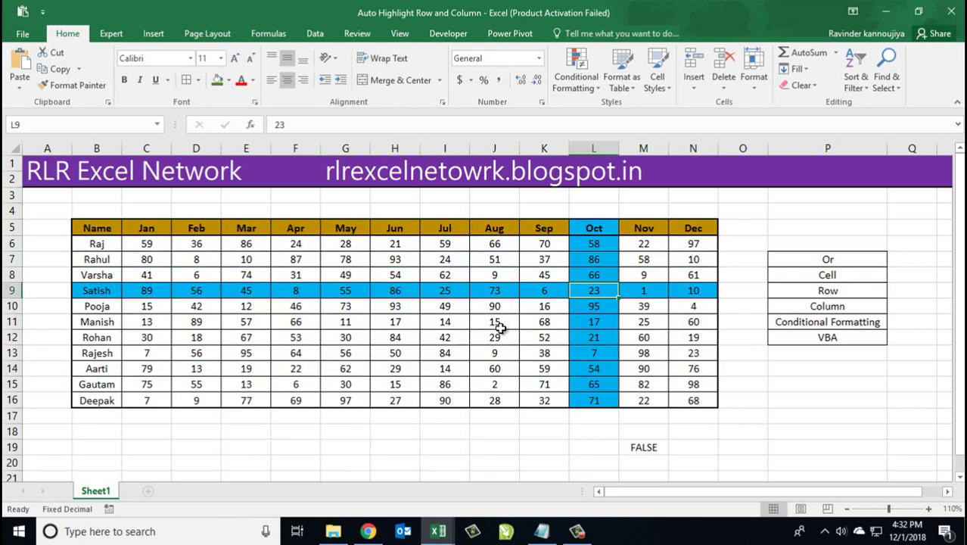
click(500, 326)
click(333, 289)
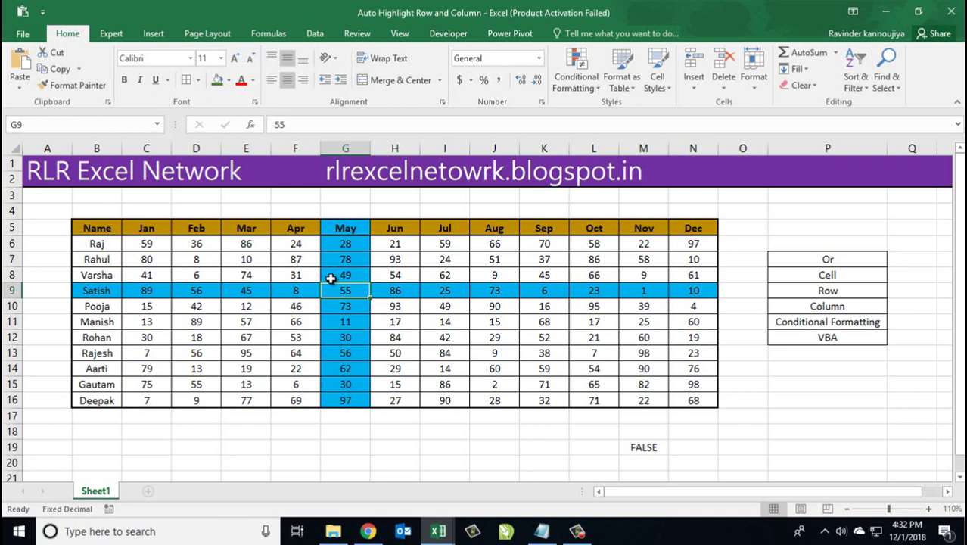
Step around rows 9–11 with the arrow keys, ending on G10 in the May column
key(Left)
key(Left)
key(Left)
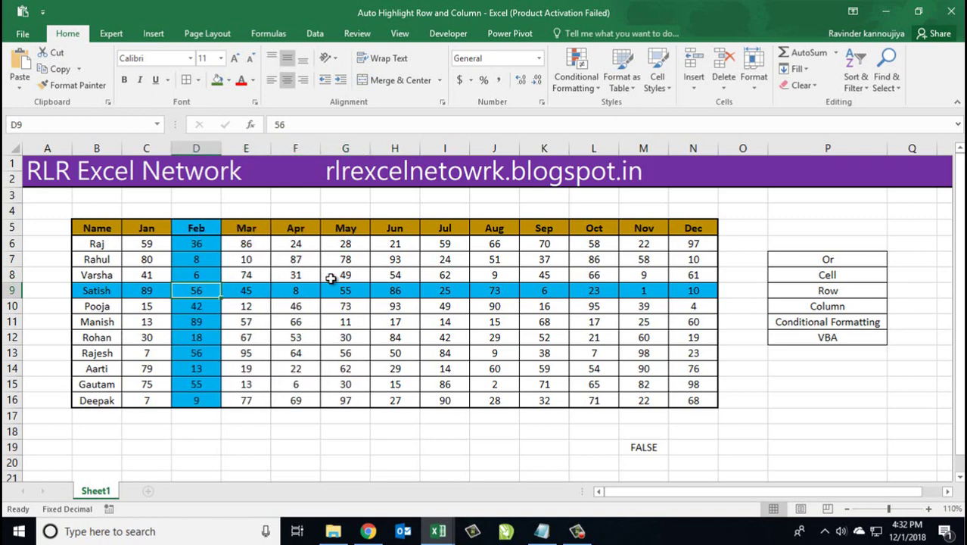
key(Right)
key(Right)
key(Right)
key(Right)
key(Down)
key(Down)
key(Down)
key(Down)
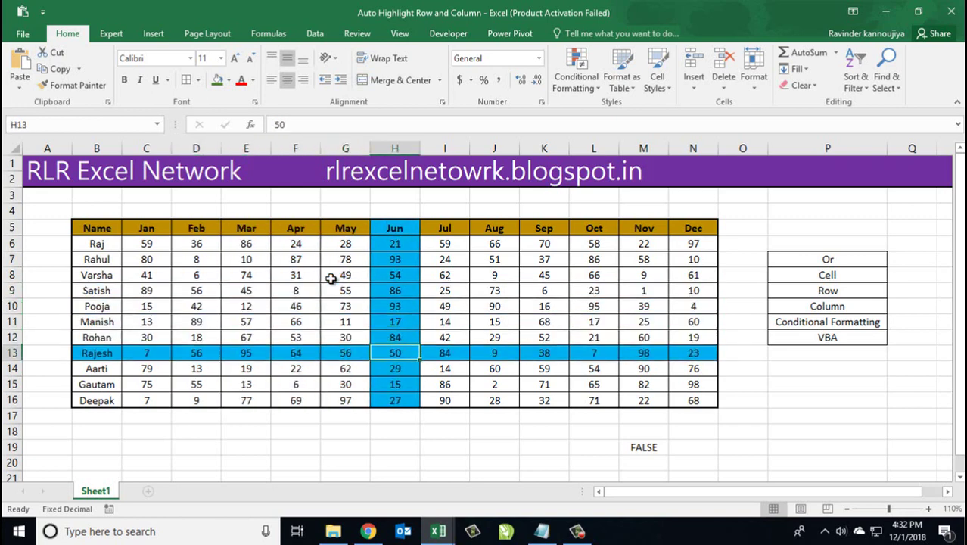
key(Right)
key(Right)
key(Right)
key(Up)
key(Up)
key(Up)
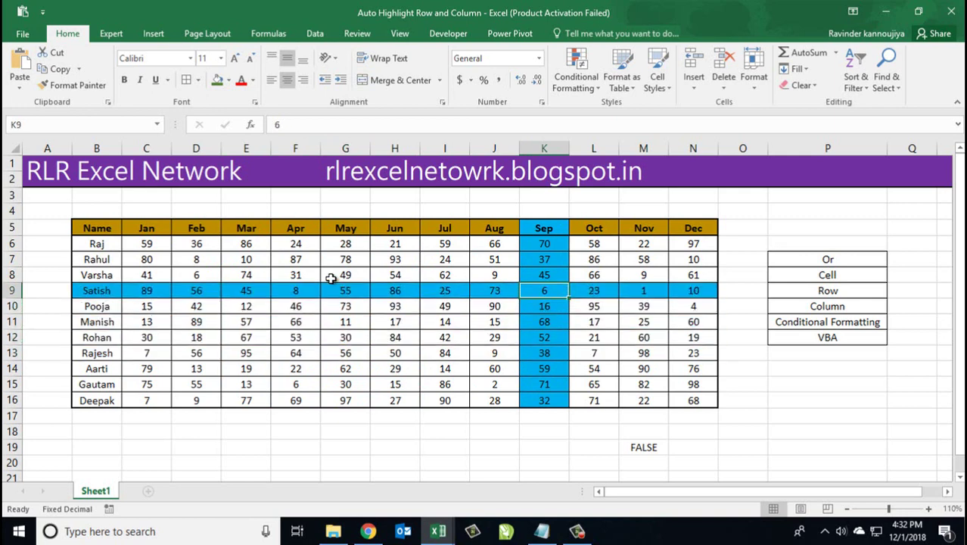
key(Left)
key(Left)
key(Left)
key(Left)
key(Left)
key(Left)
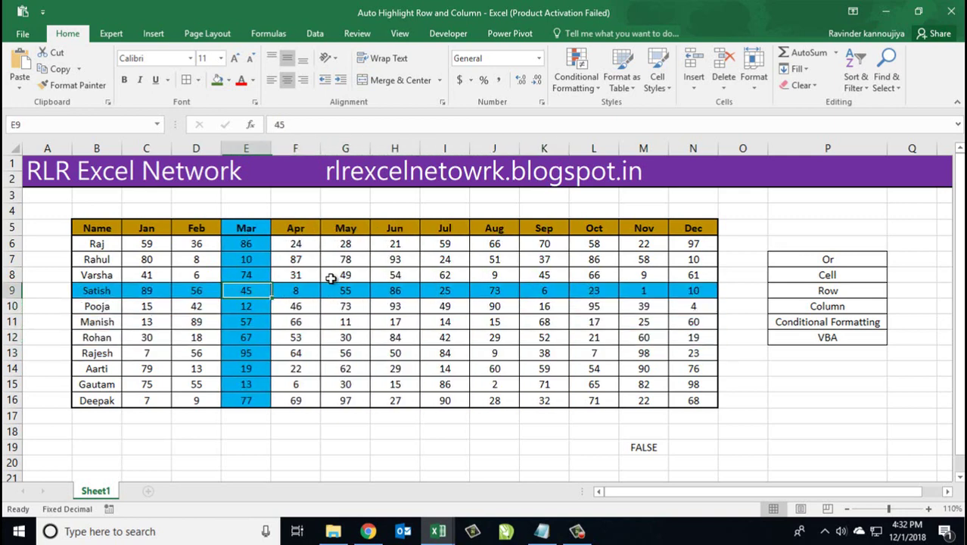
key(Down)
key(Down)
key(Right)
key(Right)
key(Up)
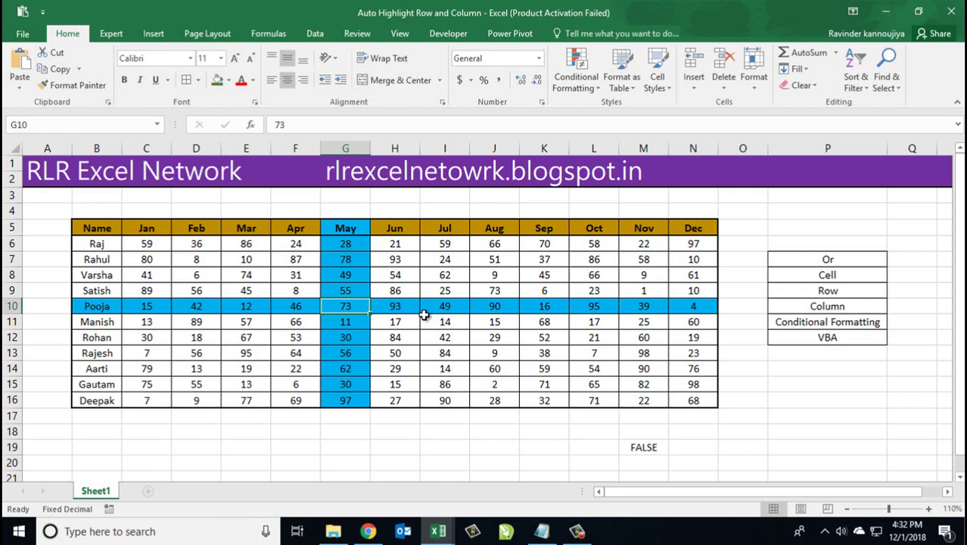
click(447, 531)
Switch to the Book1 workbook and select cell L18
click(550, 485)
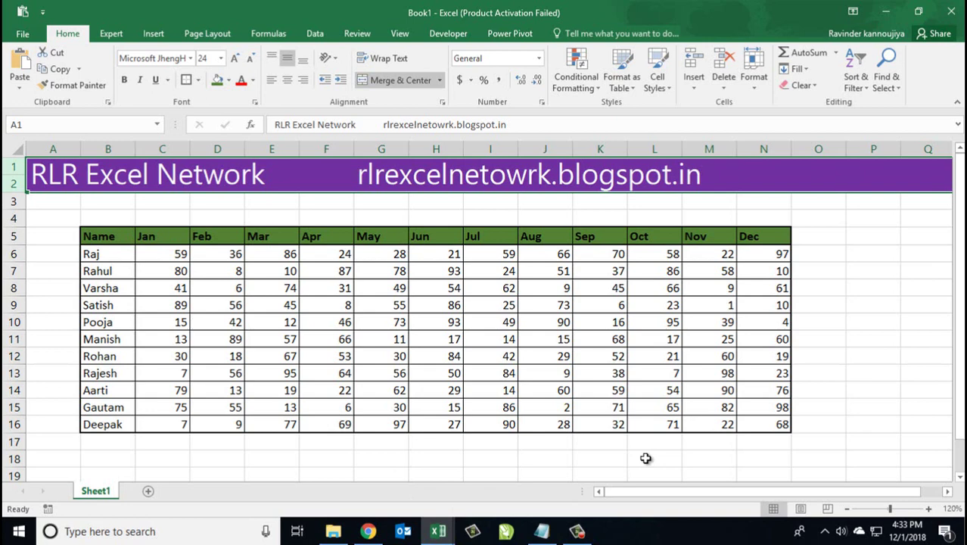
click(645, 458)
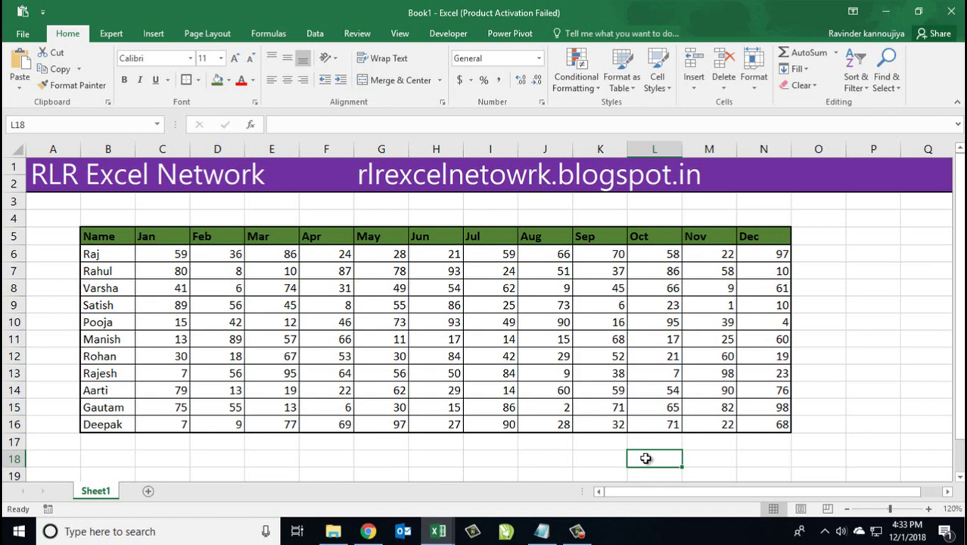
Start L18's formula as =OR(CELL("col")=COLUMN() using autocomplete
text(=or)
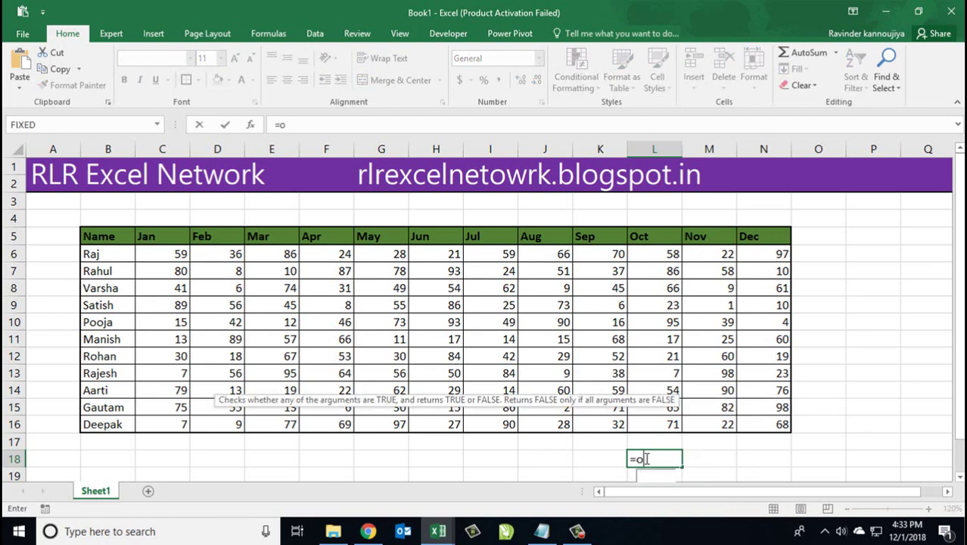
key(Tab)
text(c)
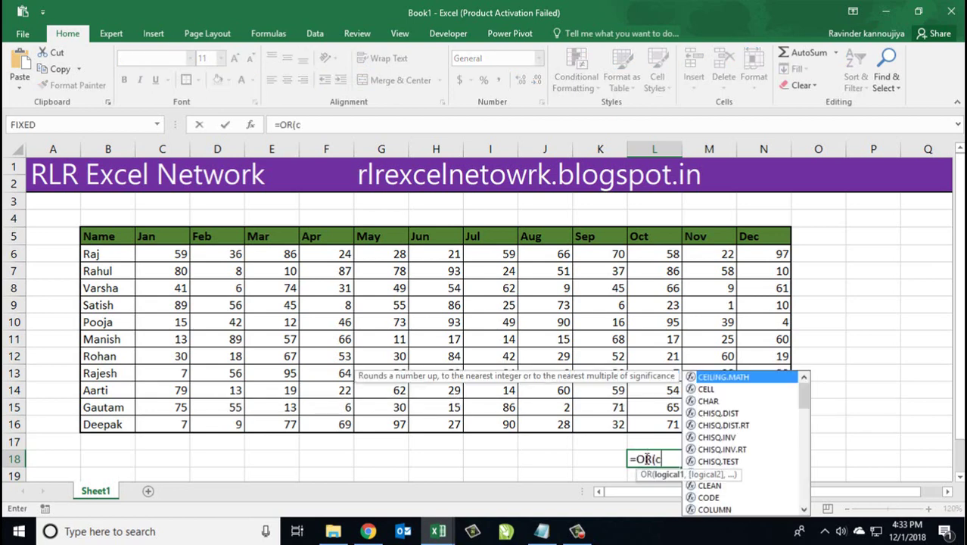
text(el)
key(Tab)
key(Down)
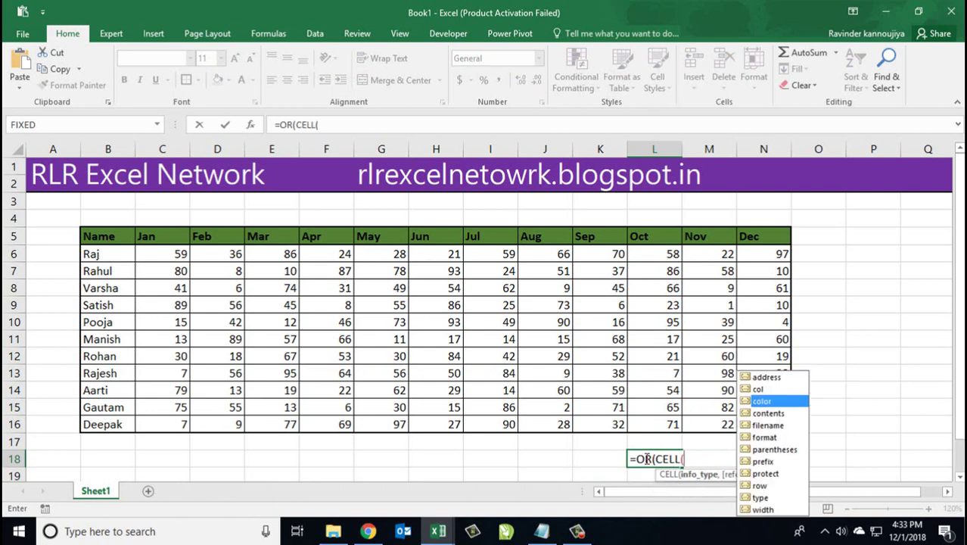
key(Tab)
text())
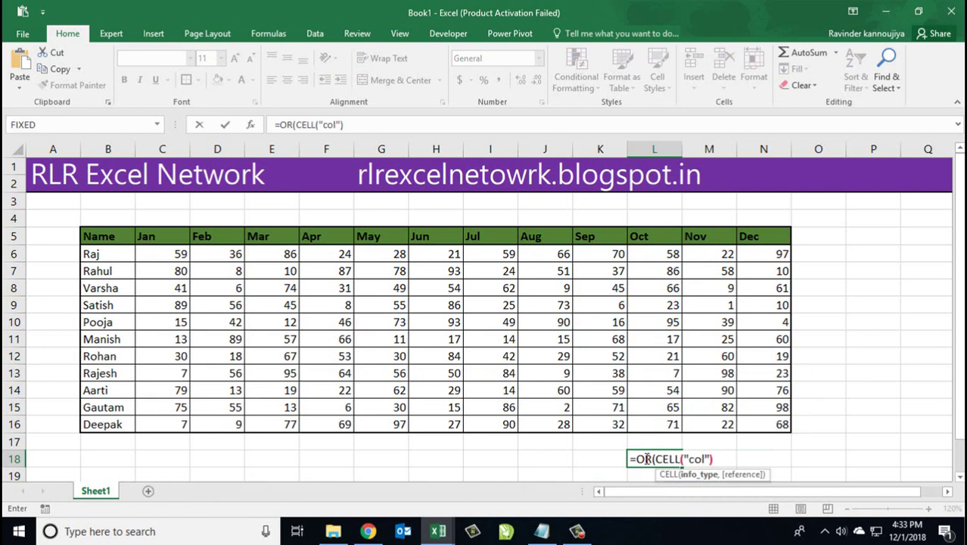
text(=colu)
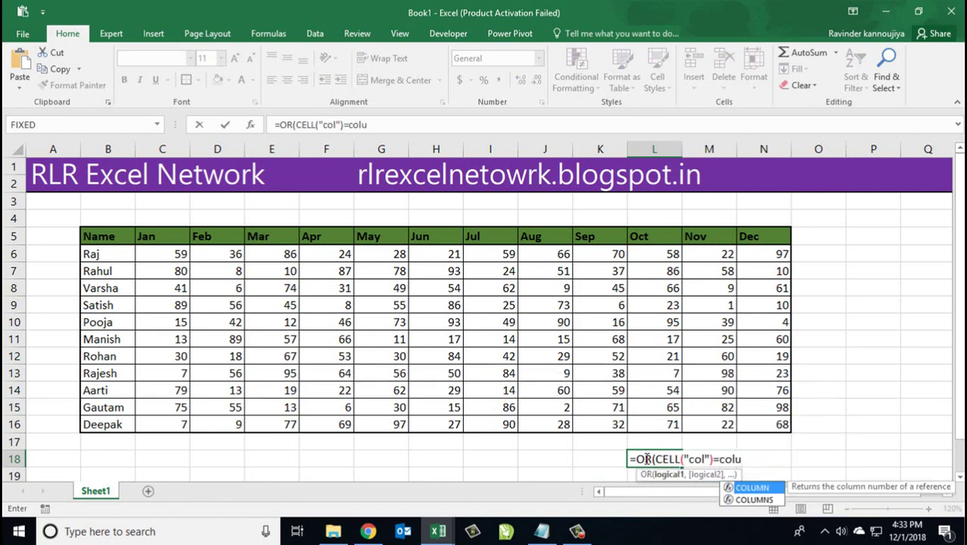
key(Tab)
Finish it with ,CELL("row")=ROW()), commit it, and select the formula text for copying
text())
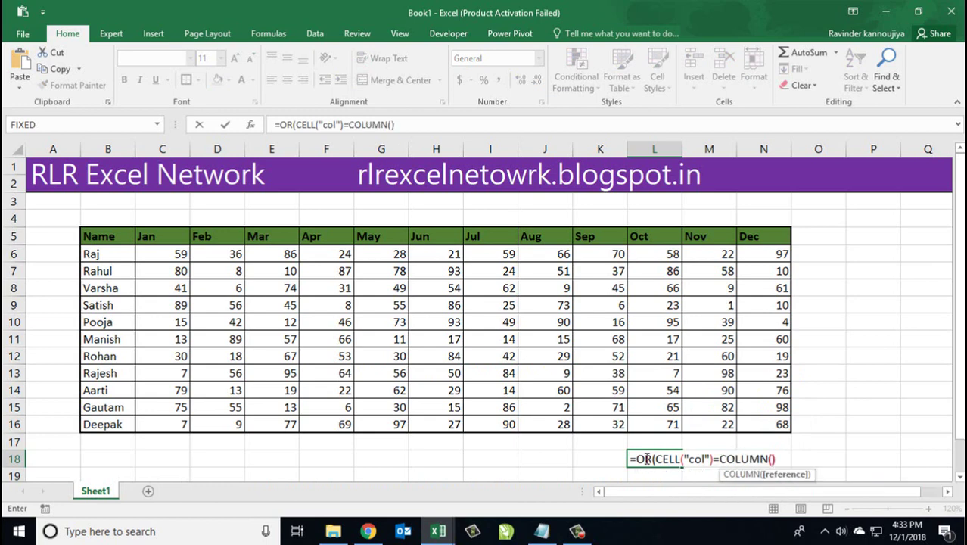
text(,)
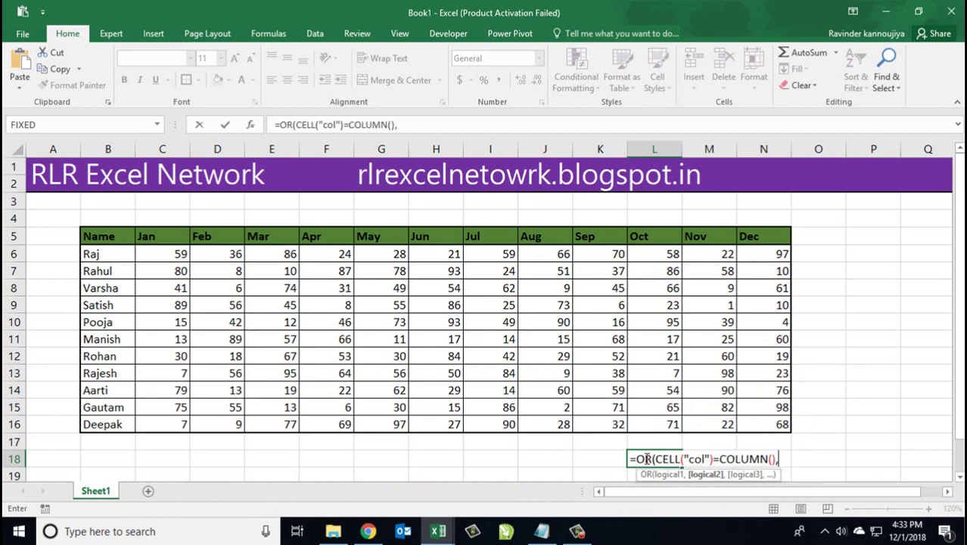
text(cel)
key(Tab)
key(Down)
key(Down)
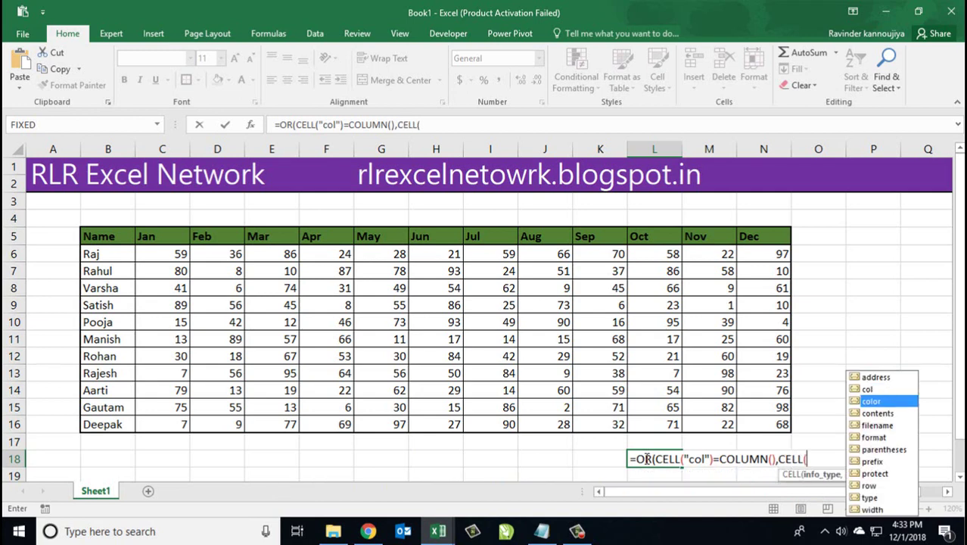
key(Down)
key(Down)
key(Down)
key(Down)
key(Down)
key(Down)
key(Tab)
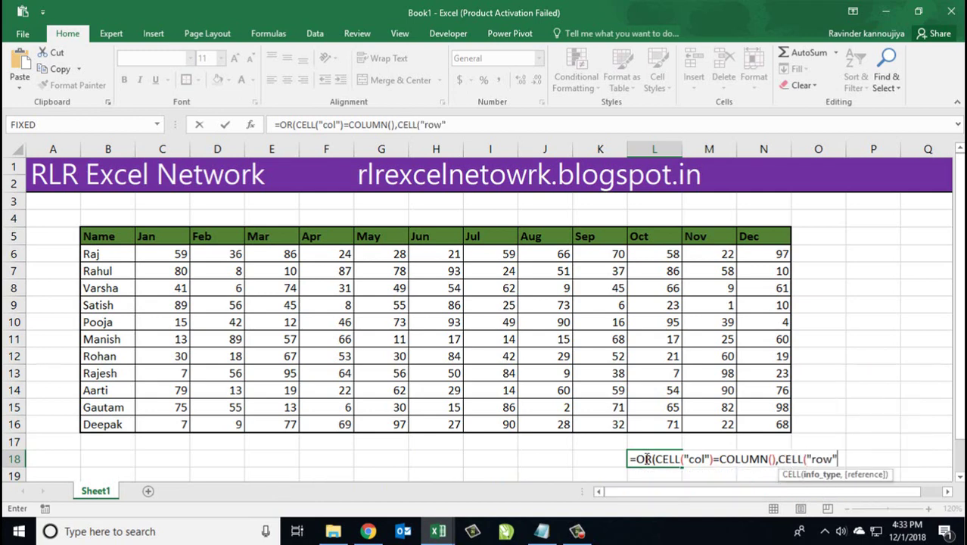
text()=ro)
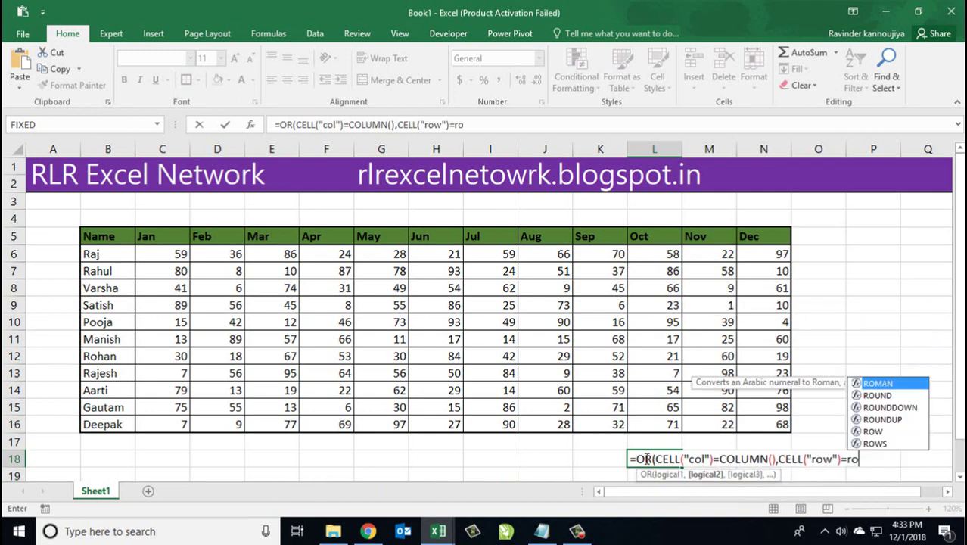
text(w)
key(Tab)
text())
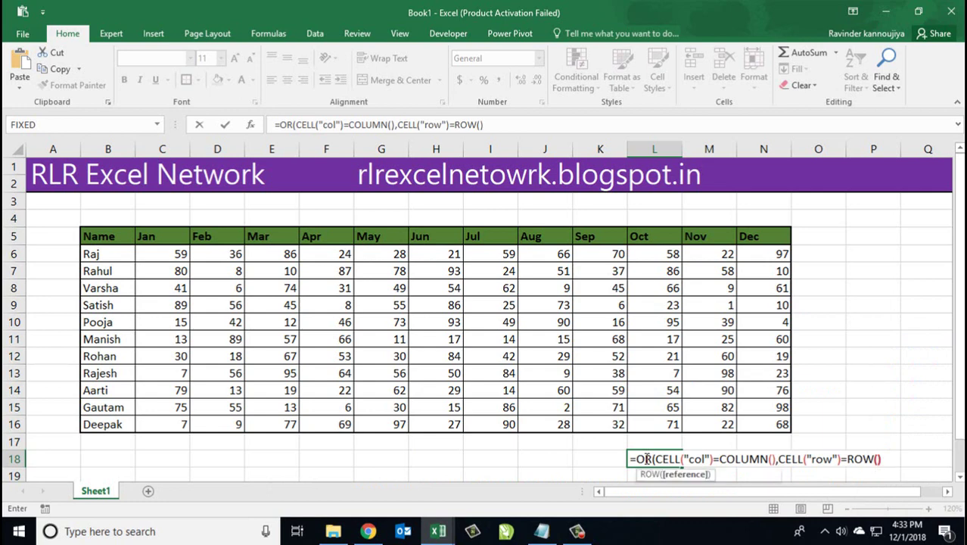
text())
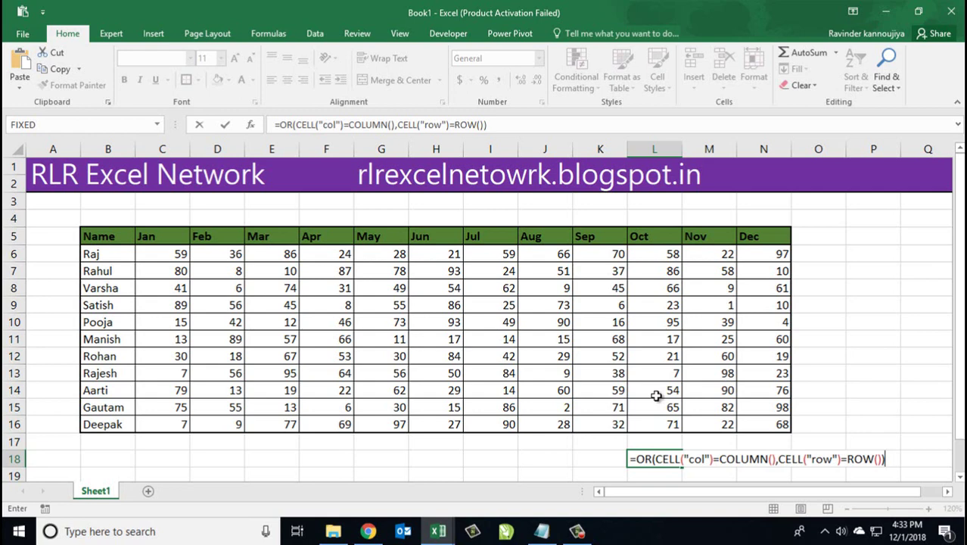
key(shift+Return)
key(Down)
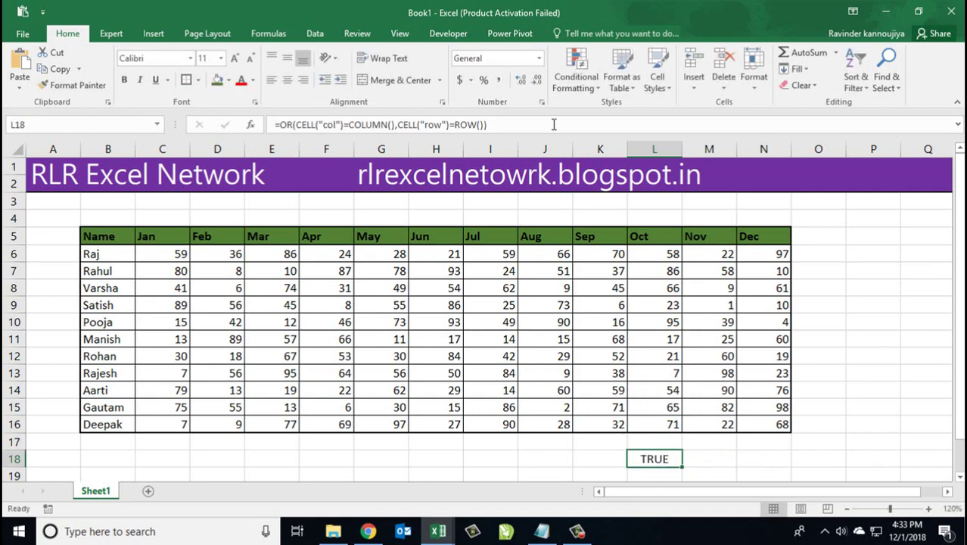
drag(514, 124, 254, 128)
key(ctrl+c)
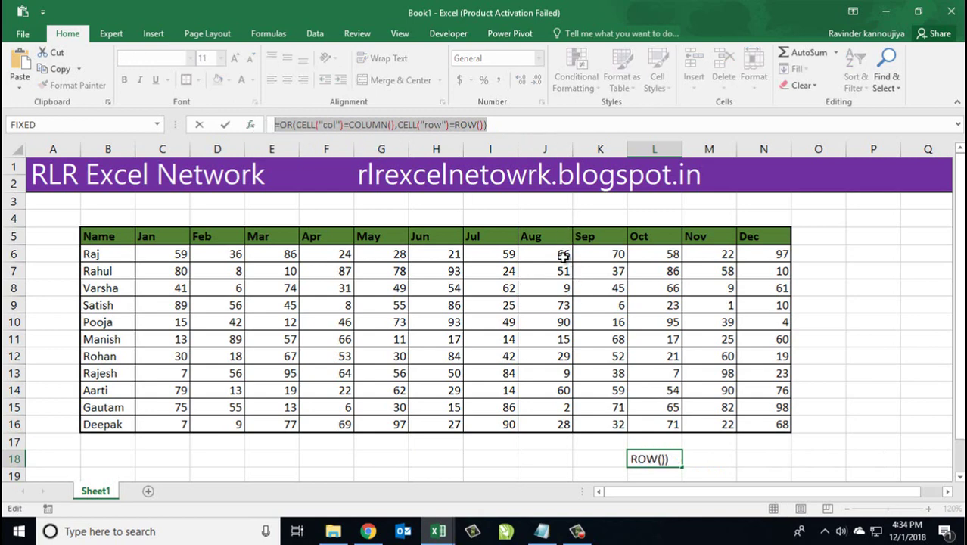
key(ctrl+Return)
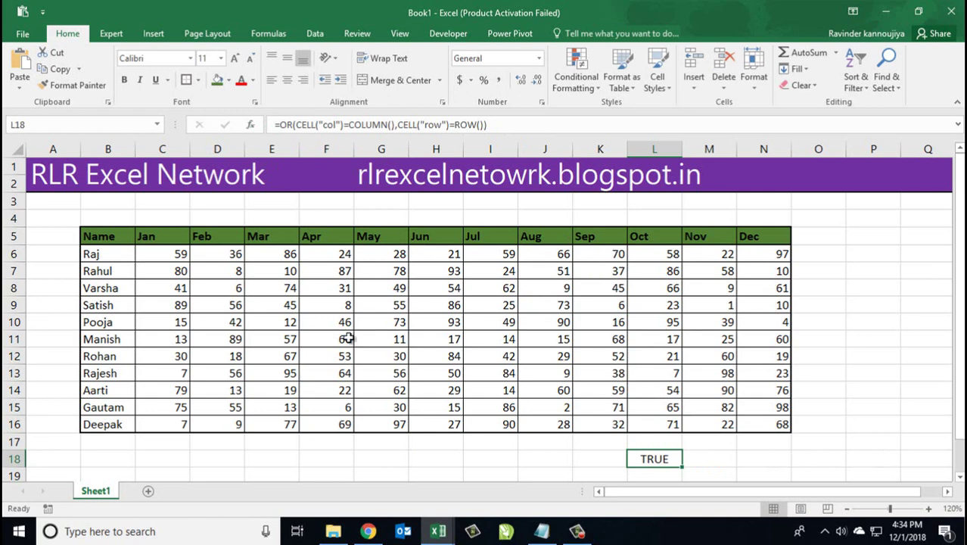
Select the data table and add a formula-based conditional formatting rule using the pasted OR(CELL...) formula
mouse_move(100, 238)
mouse_down()
mouse_move(778, 412)
mouse_move(778, 426)
mouse_up()
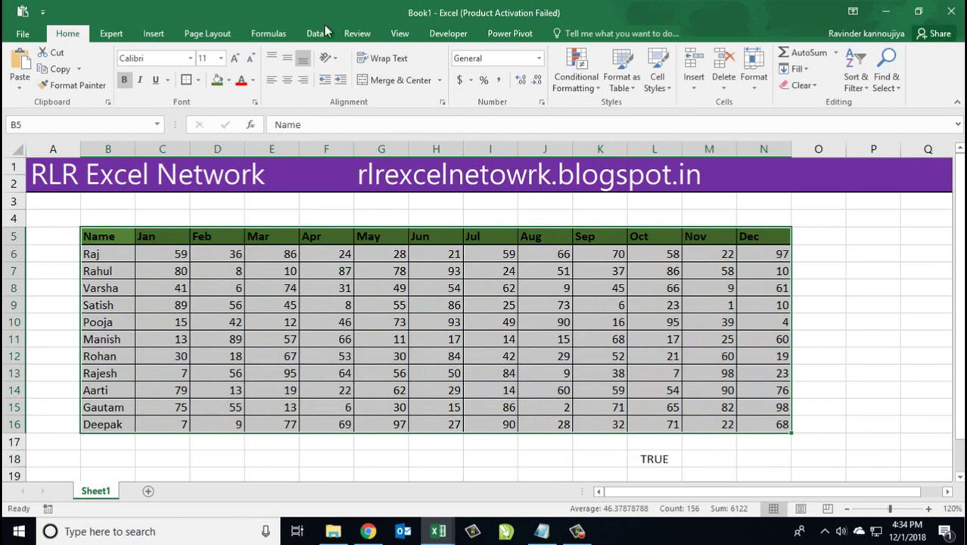
click(598, 85)
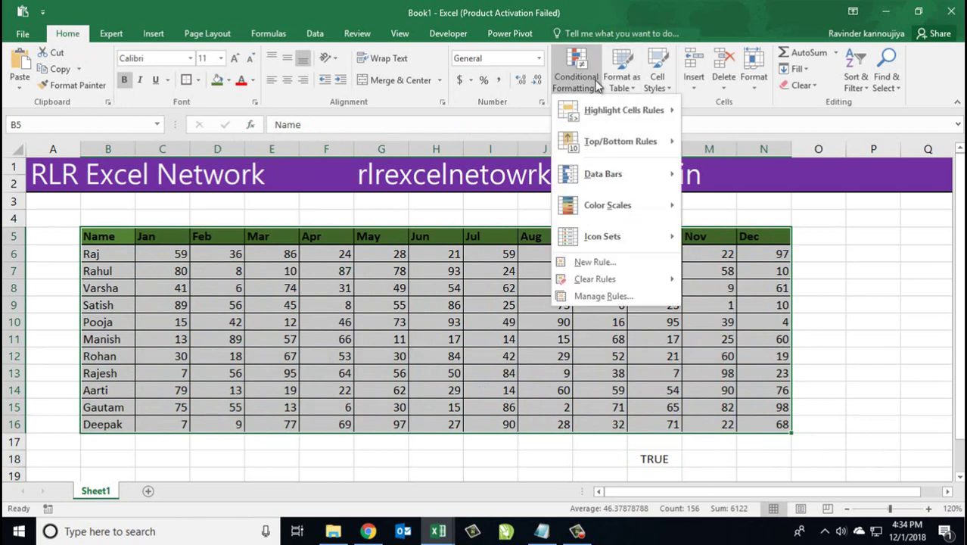
click(615, 261)
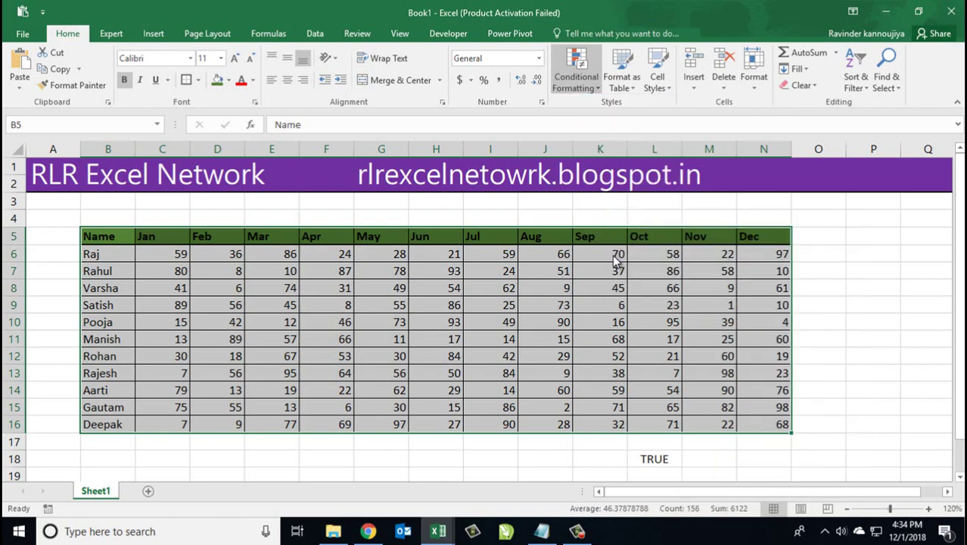
drag(602, 53, 400, 89)
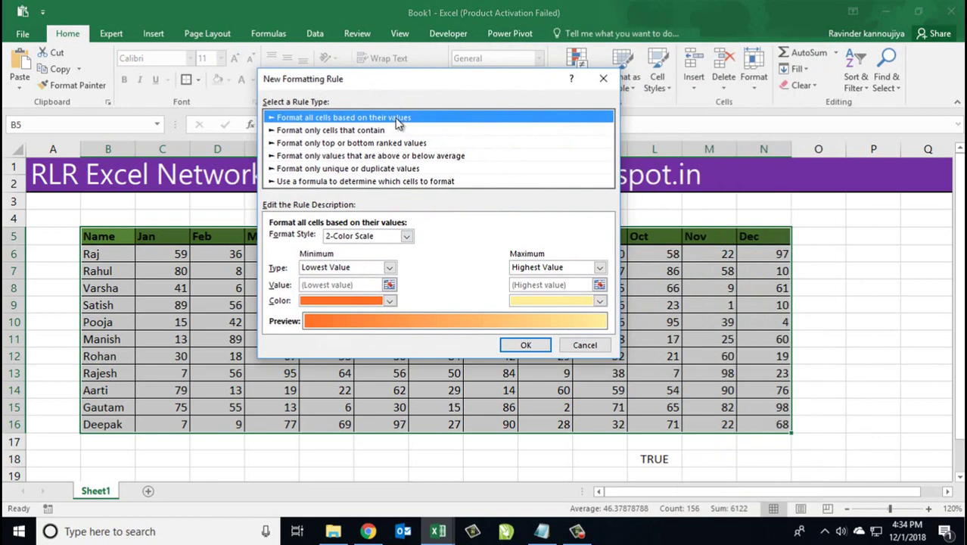
click(305, 182)
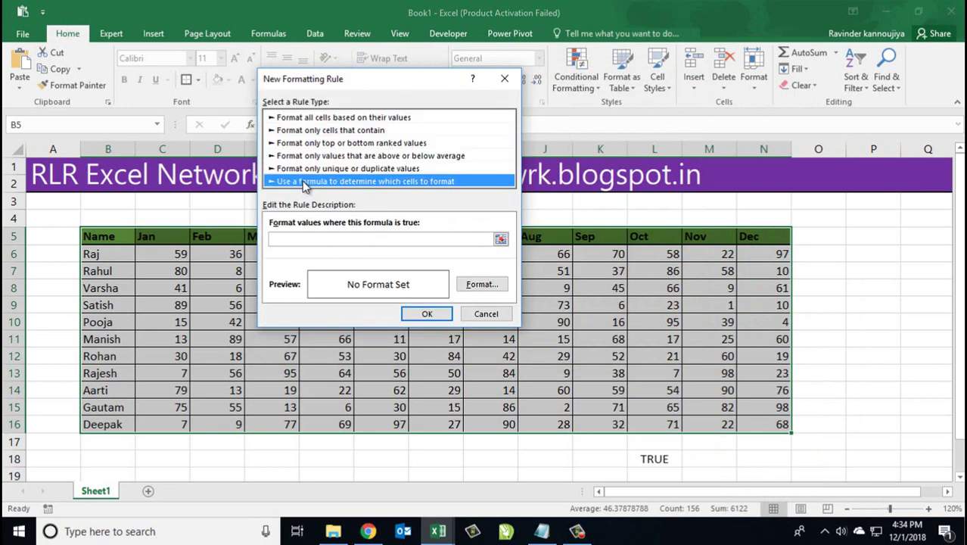
click(347, 238)
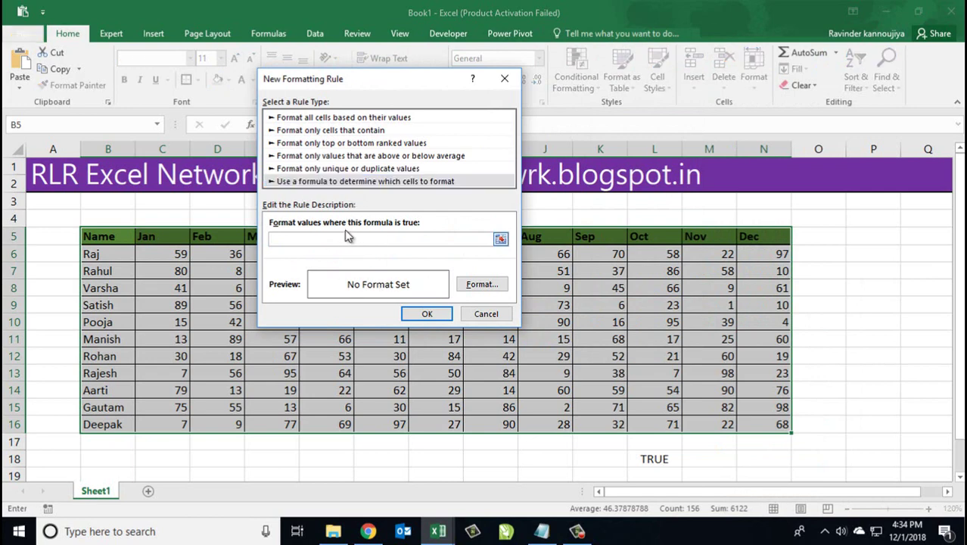
key(ctrl+v)
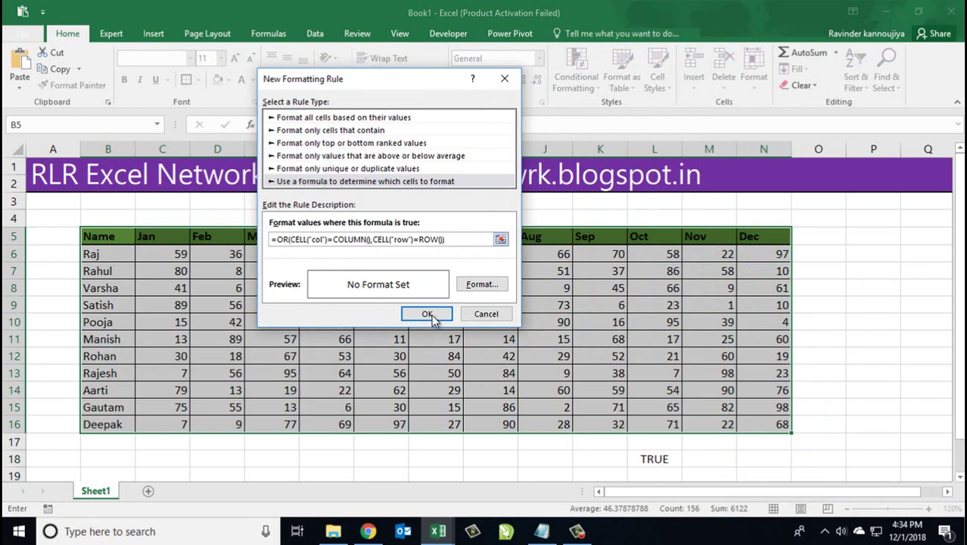
Open the rule's Fill Effects and set a two-colour gradient, checking both colour choices
click(487, 290)
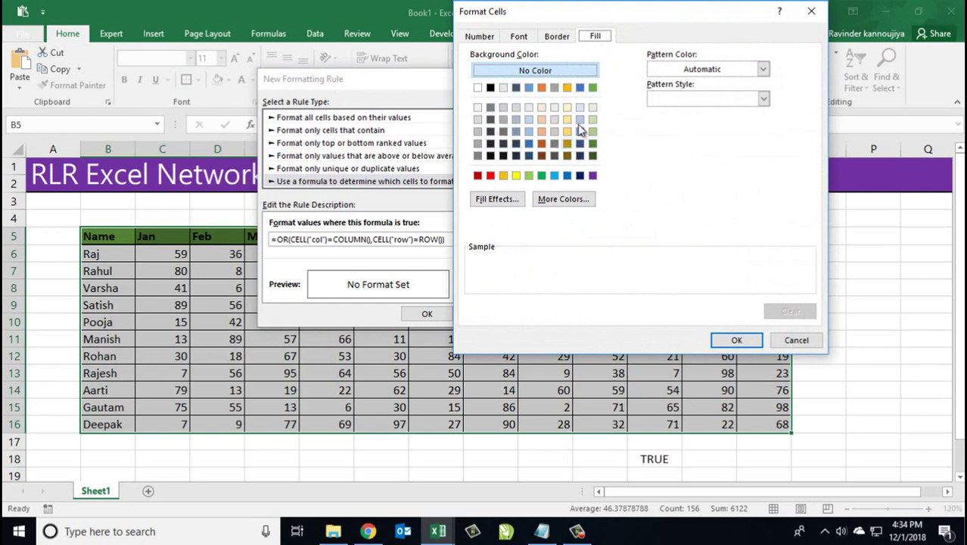
click(518, 199)
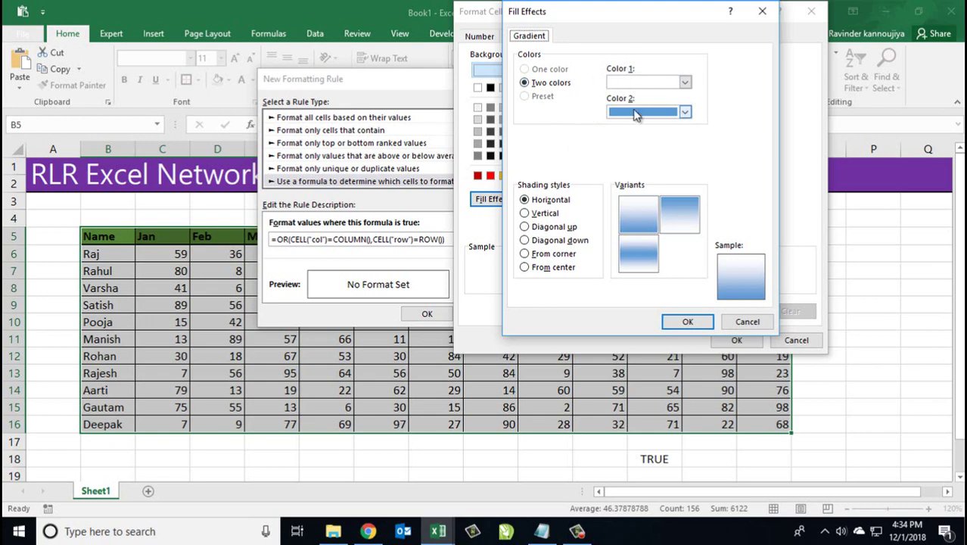
click(642, 85)
click(642, 85)
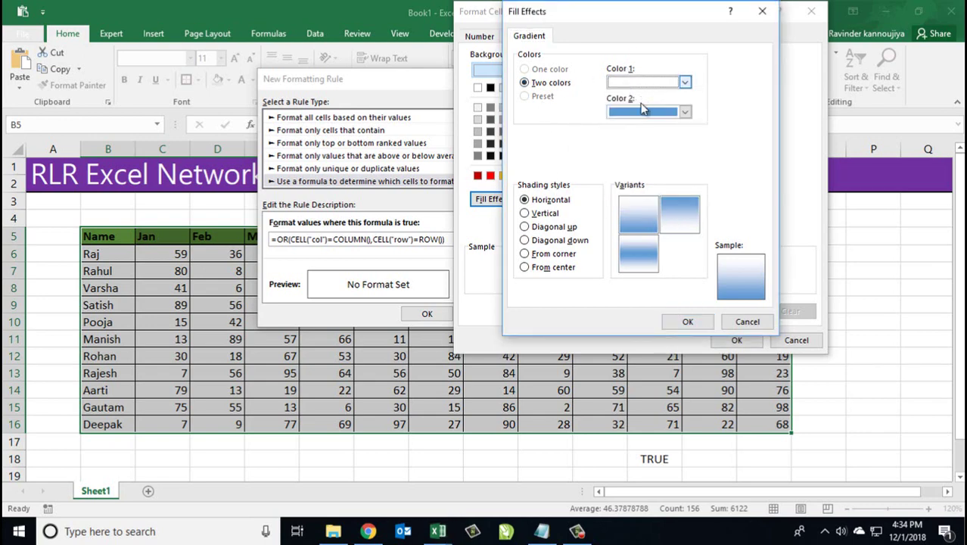
click(643, 112)
click(644, 111)
Choose From corner shading and confirm all dialogs to apply the rule
click(539, 215)
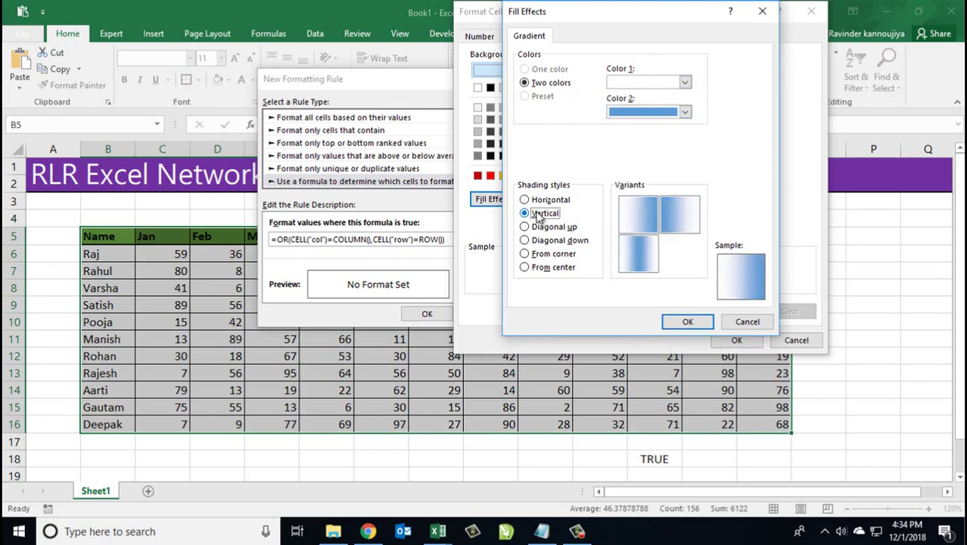
click(541, 228)
click(541, 240)
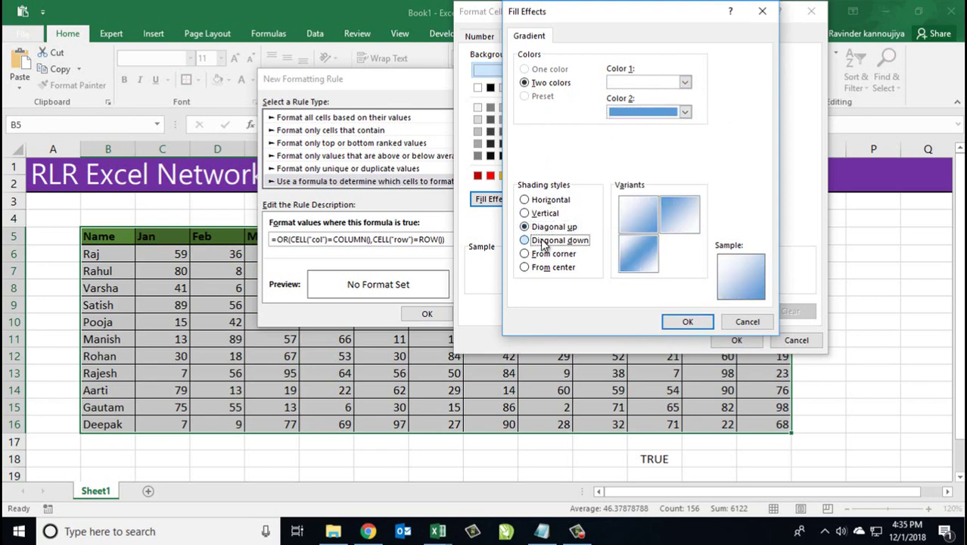
click(542, 255)
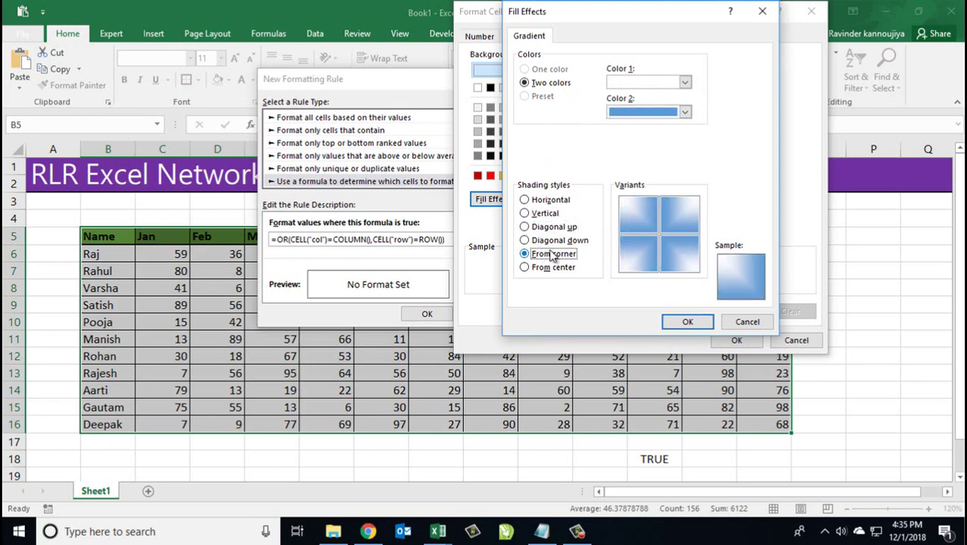
click(686, 323)
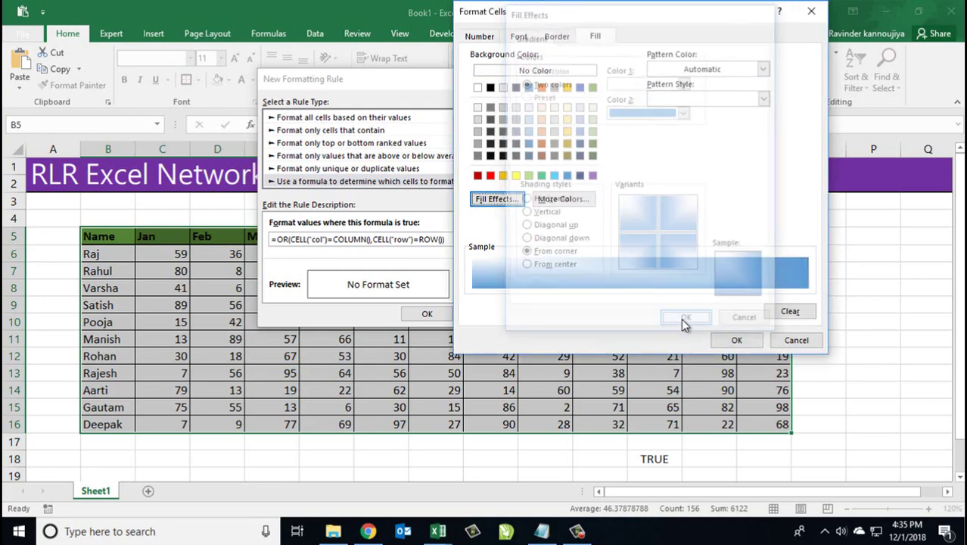
click(737, 340)
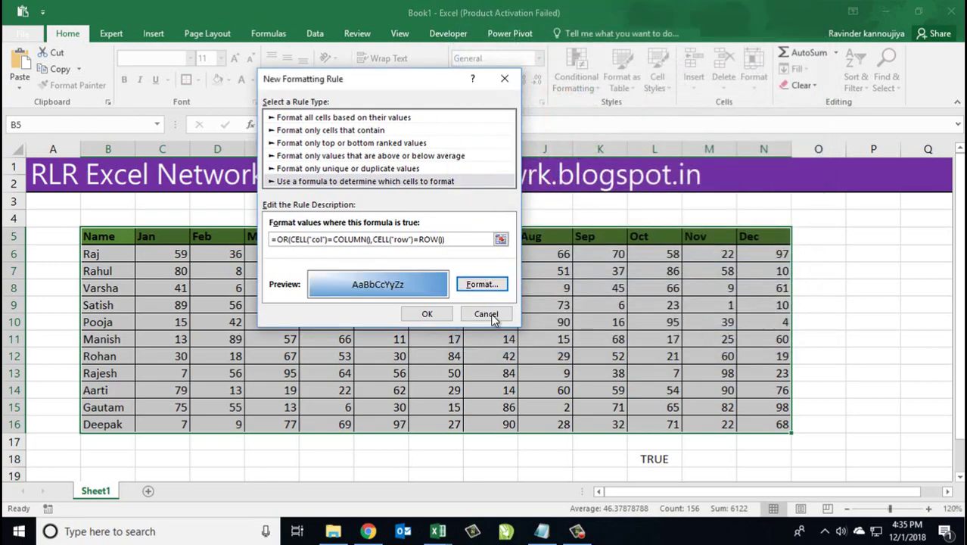
click(427, 313)
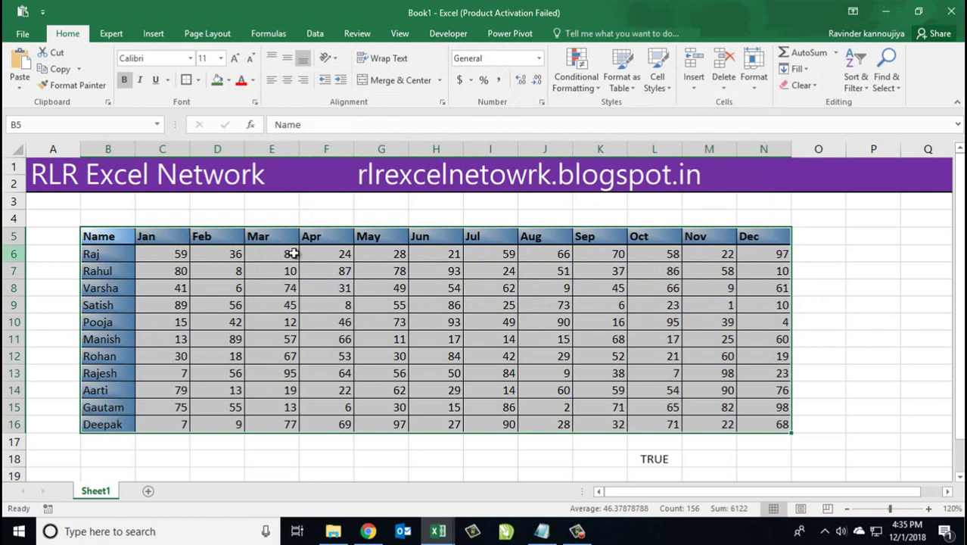
Select G10, D8 and K12 in turn, recalculating with F9 after each to refresh the highlight
click(399, 323)
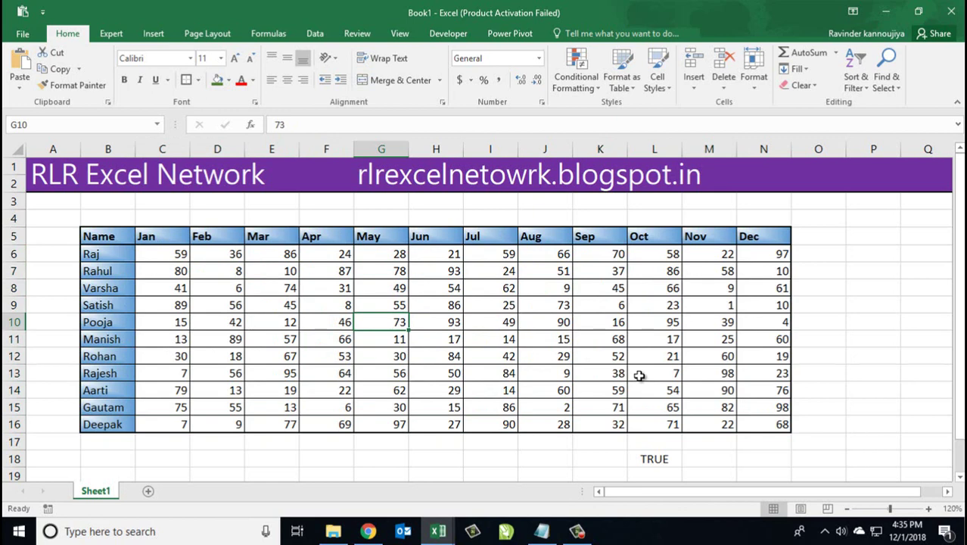
key(F9)
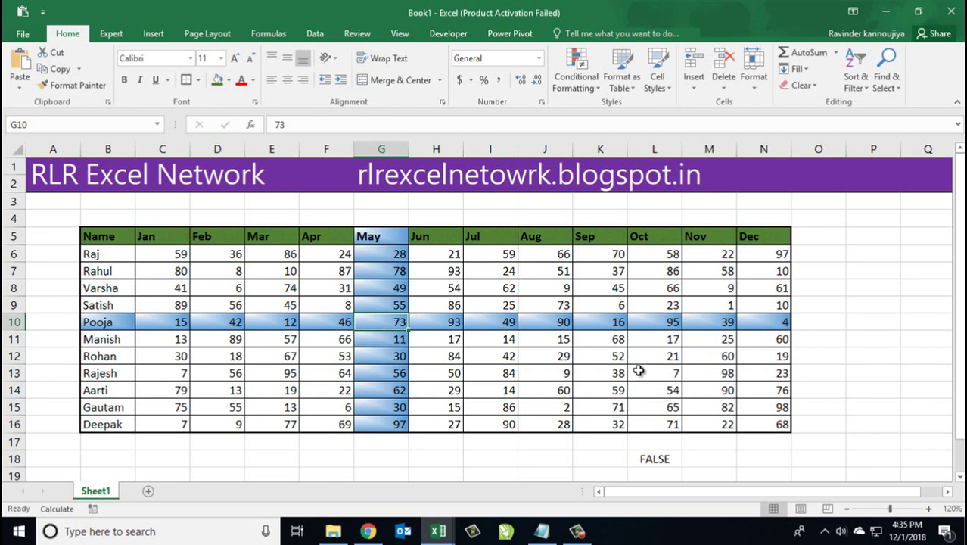
click(213, 296)
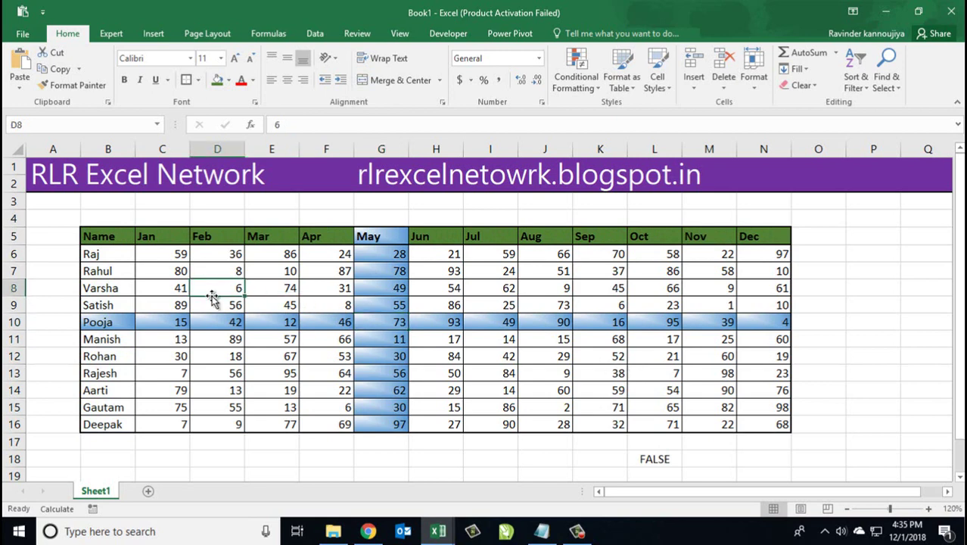
key(F9)
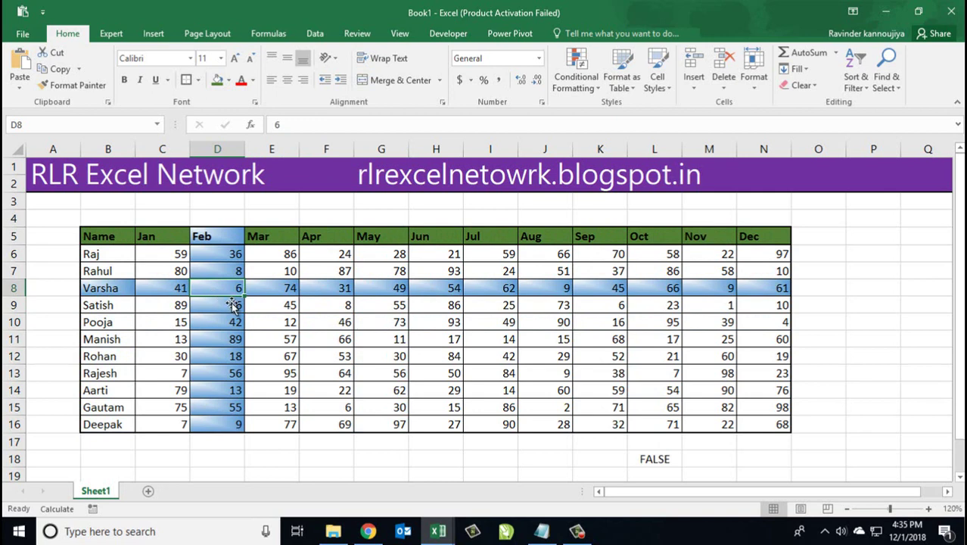
click(576, 352)
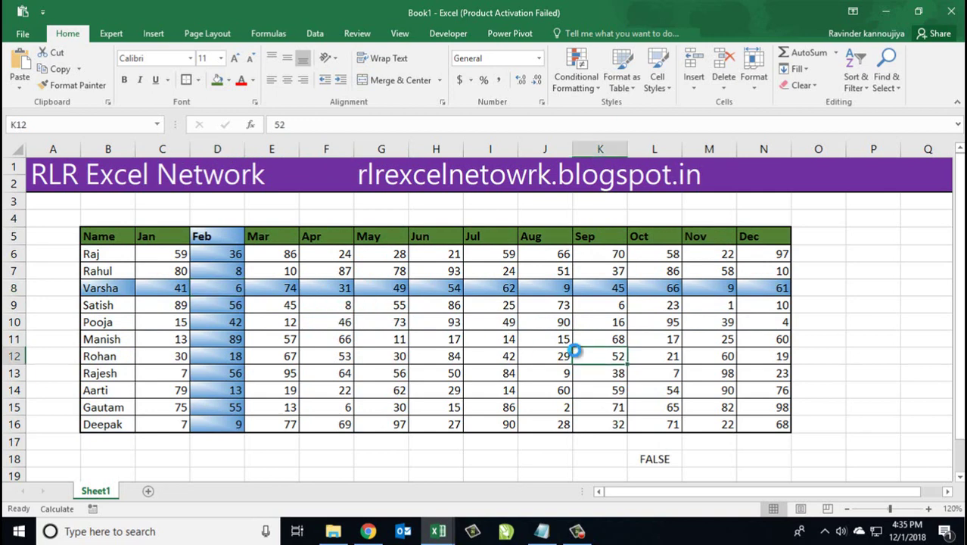
key(F9)
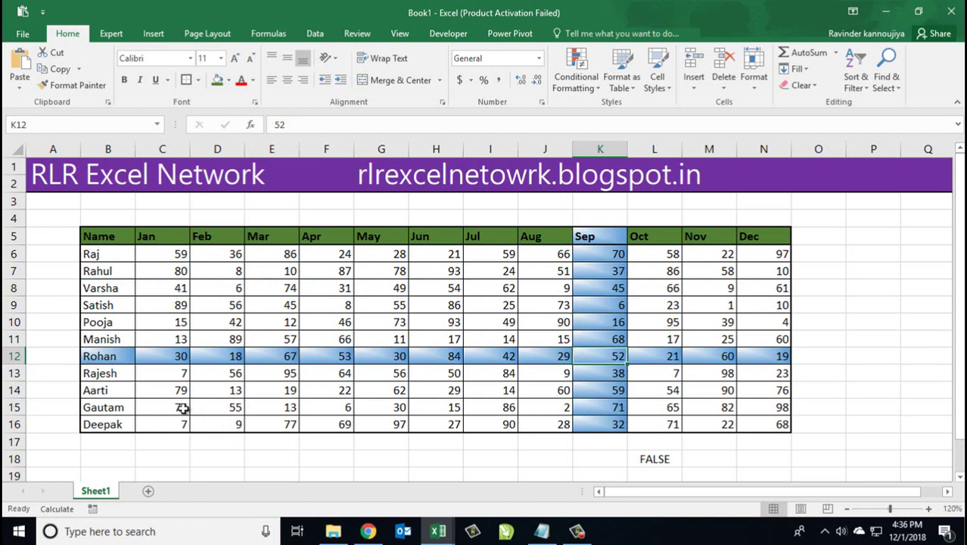
Add Application.Calculate to Sheet1's Worksheet_SelectionChange event and close the VBA editor
right_click(111, 493)
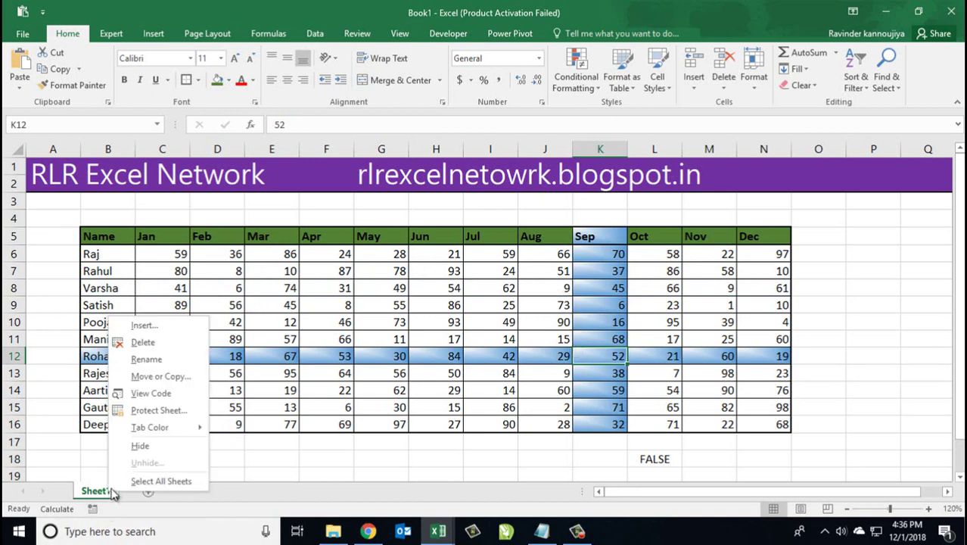
click(157, 394)
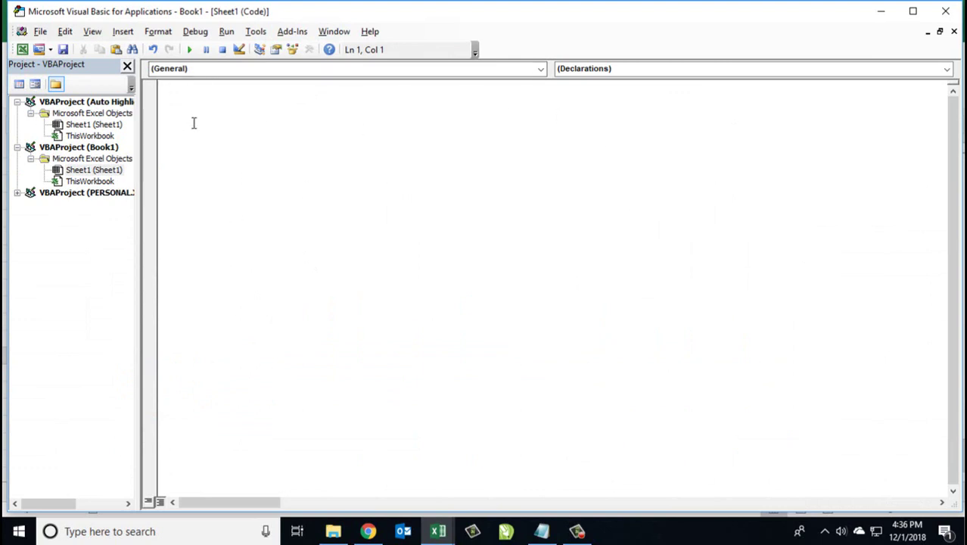
click(195, 69)
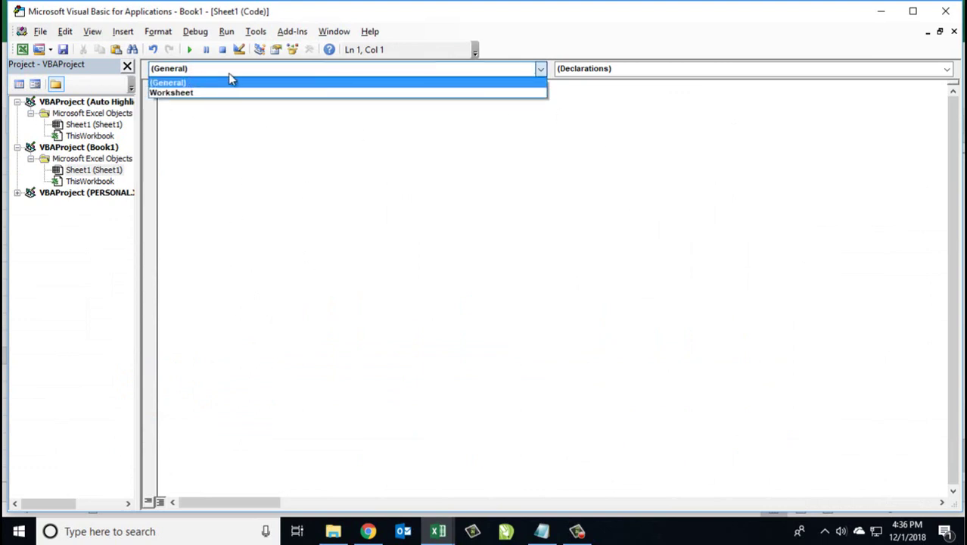
click(191, 93)
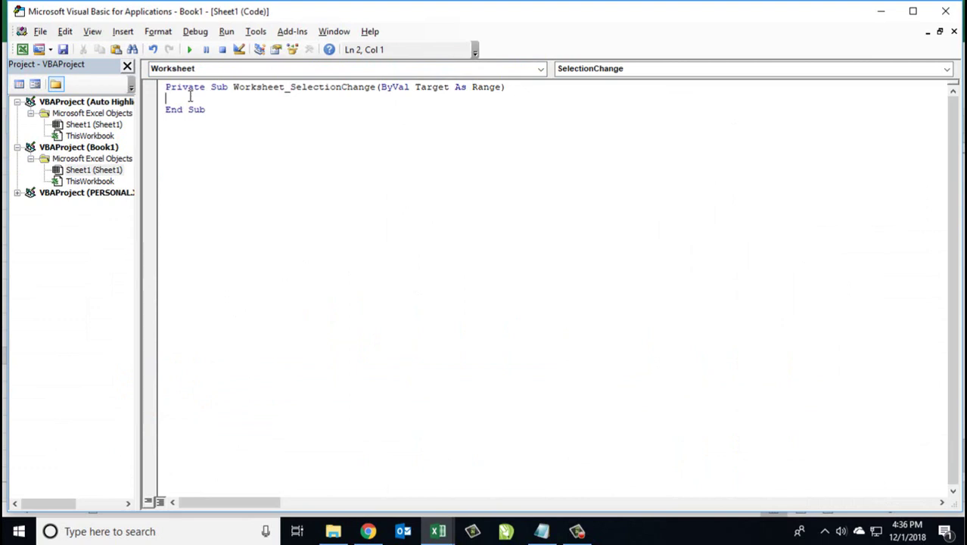
text(Apli)
text(cation)
text(.cal)
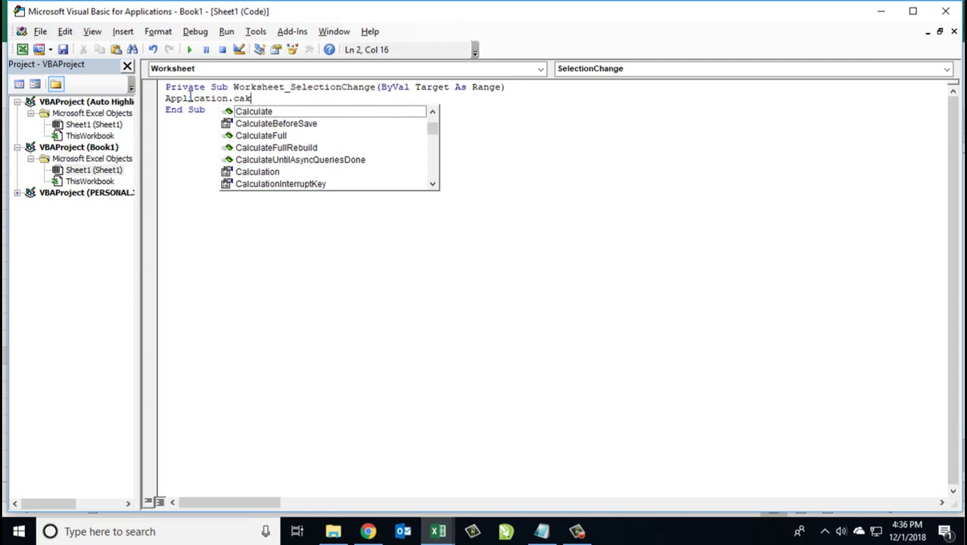
key(Tab)
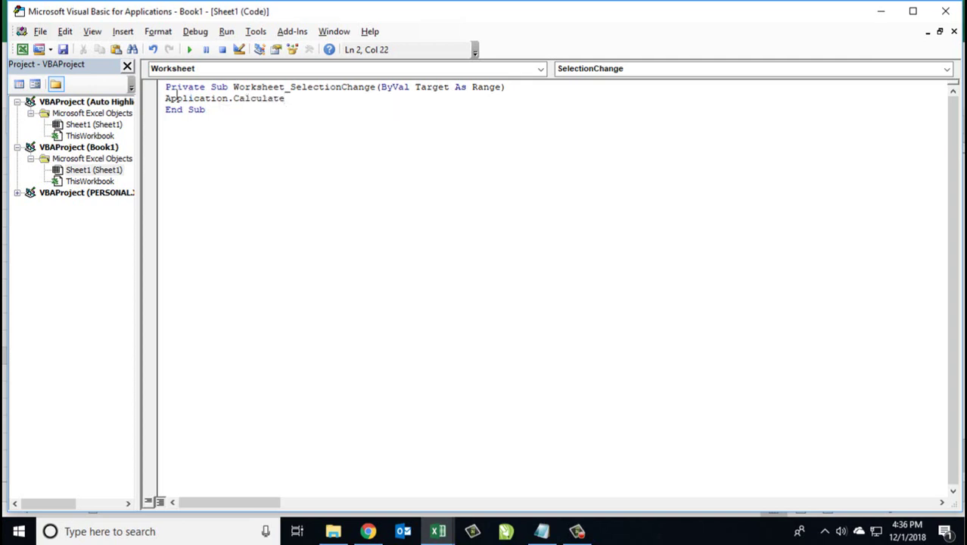
click(945, 10)
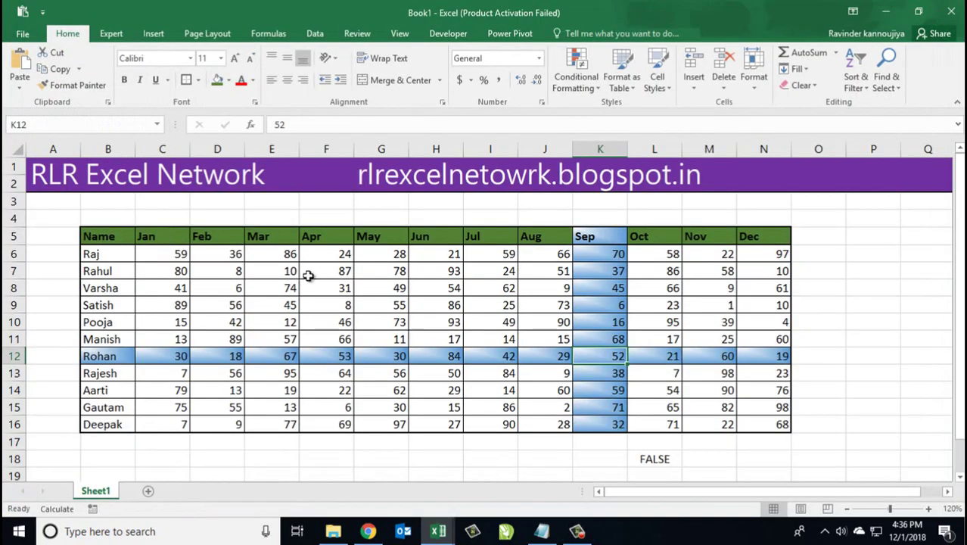
click(266, 310)
click(450, 340)
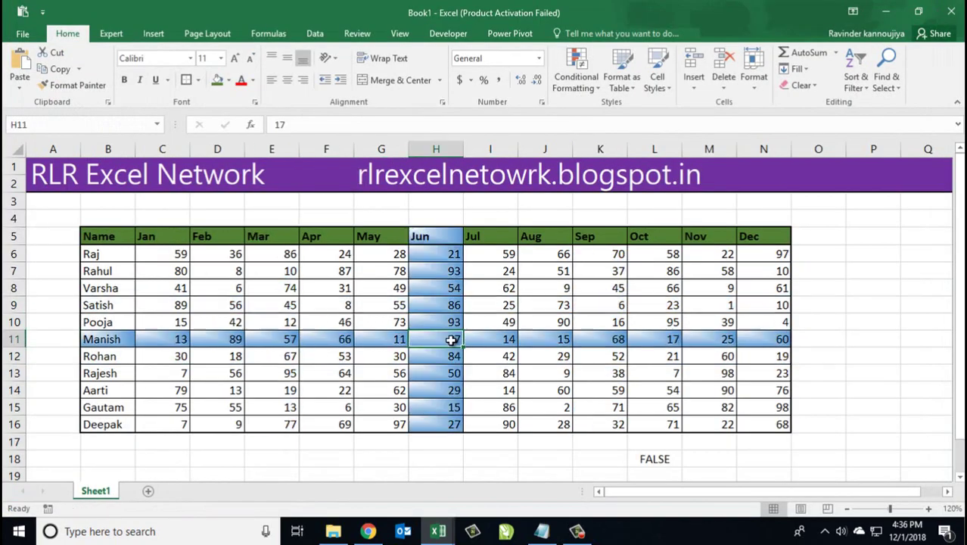
click(699, 309)
click(469, 355)
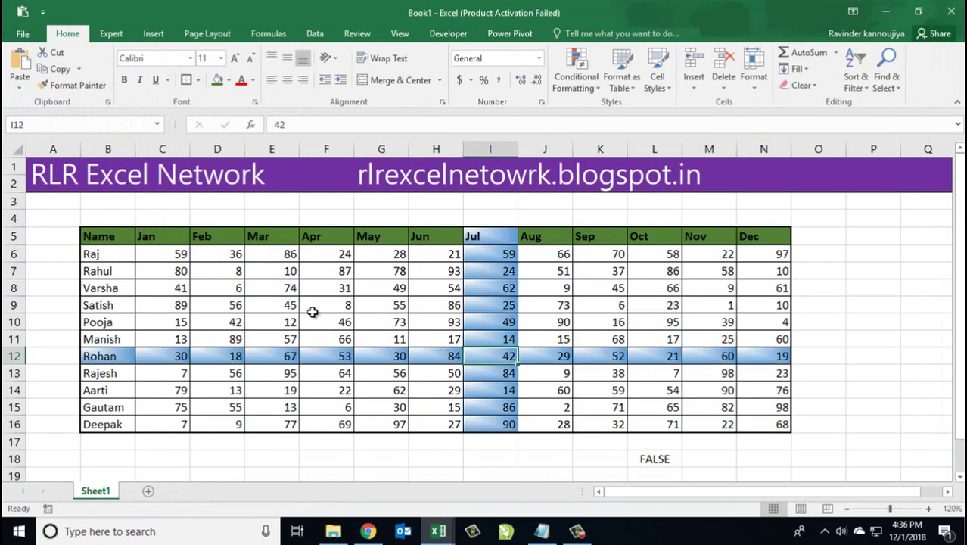
click(289, 287)
key(Right)
key(Right)
key(Right)
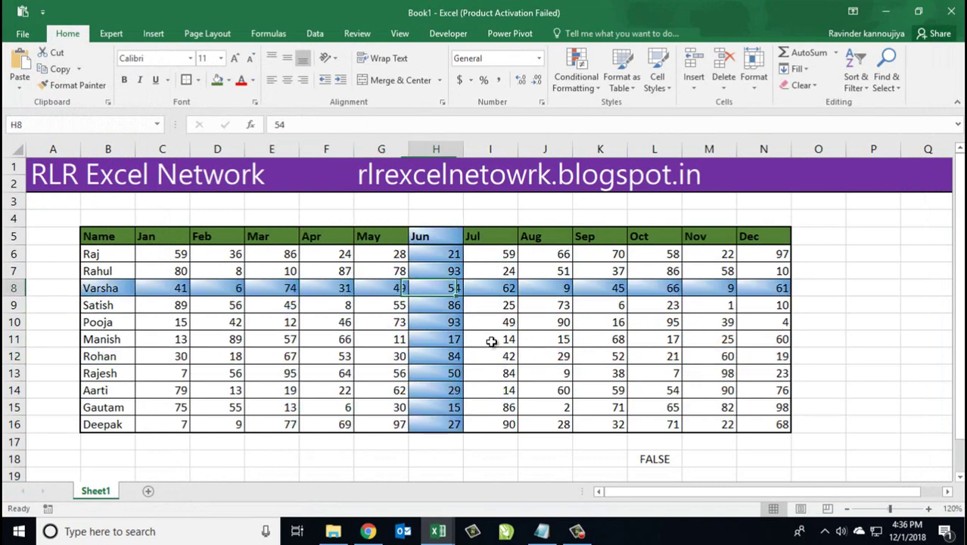
key(Right)
key(Right)
key(Down)
key(Down)
key(Down)
key(Down)
key(Down)
key(Down)
key(Left)
key(Left)
key(Left)
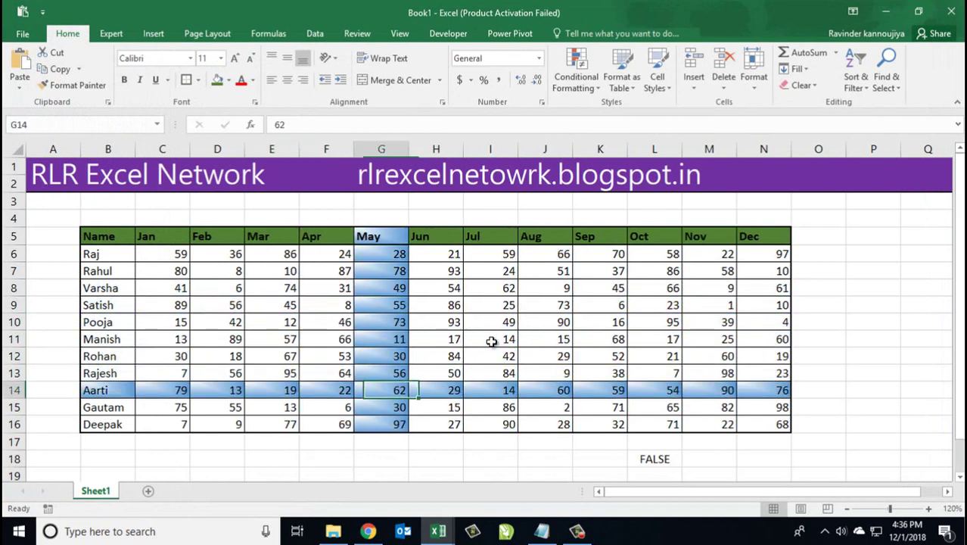
key(Left)
key(Left)
key(Up)
key(Up)
key(Up)
key(Up)
key(Up)
key(Up)
key(Right)
key(Right)
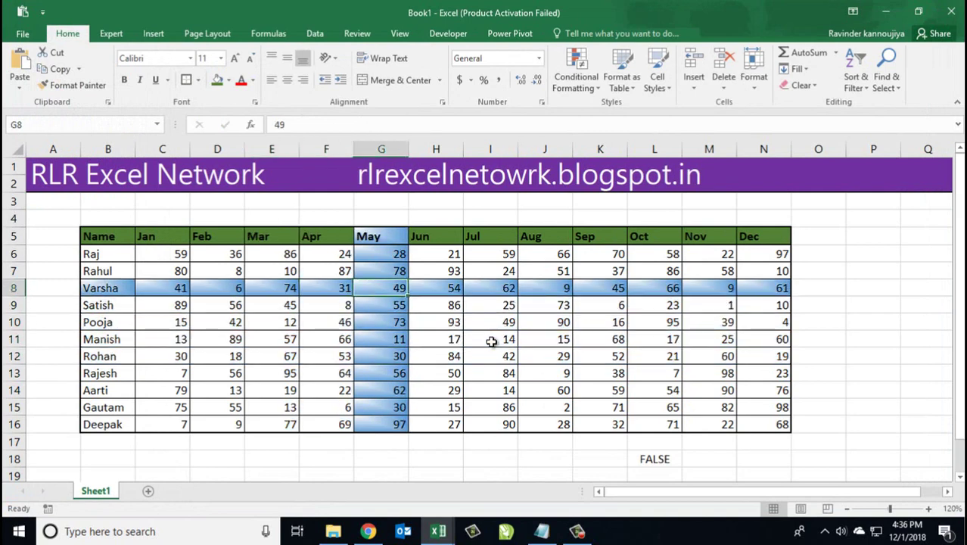
key(Right)
key(Right)
key(Right)
key(Right)
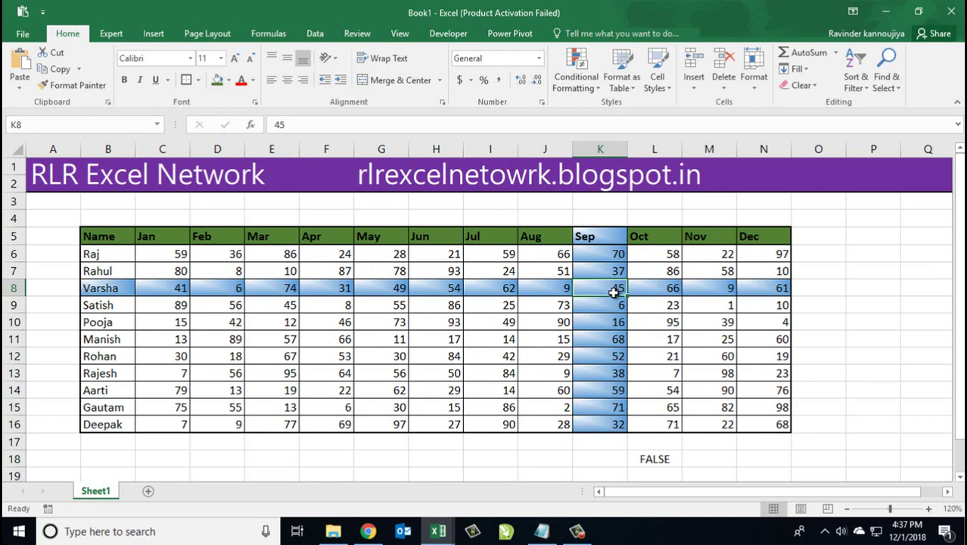
key(ctrl+c)
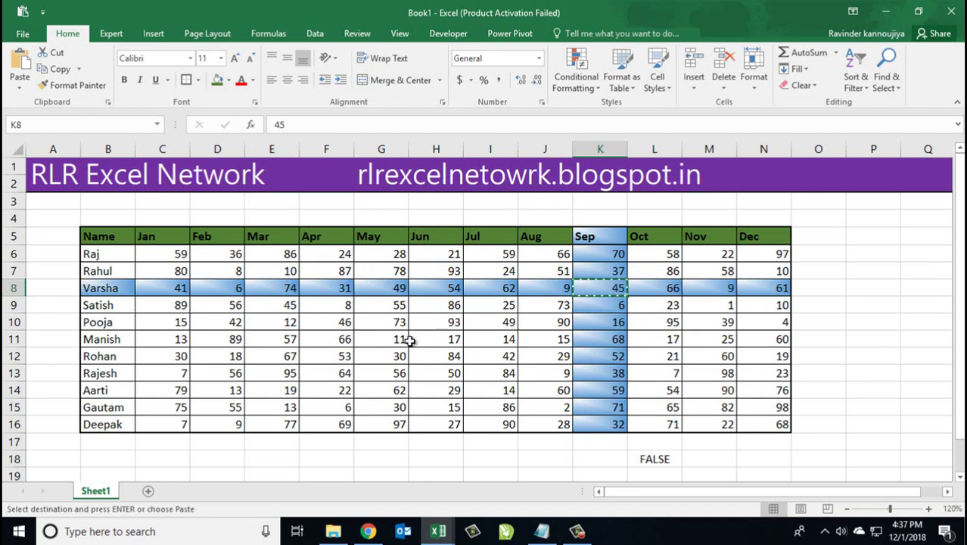
click(373, 341)
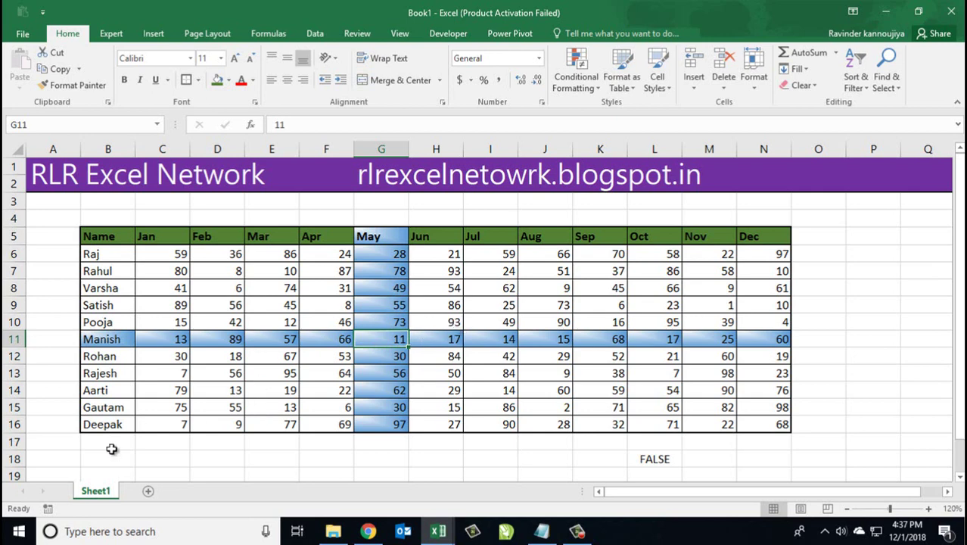
Open Sheet1's code and insert 'If Application.CutCopyMode = False Then' above Application.Calculate
right_click(106, 491)
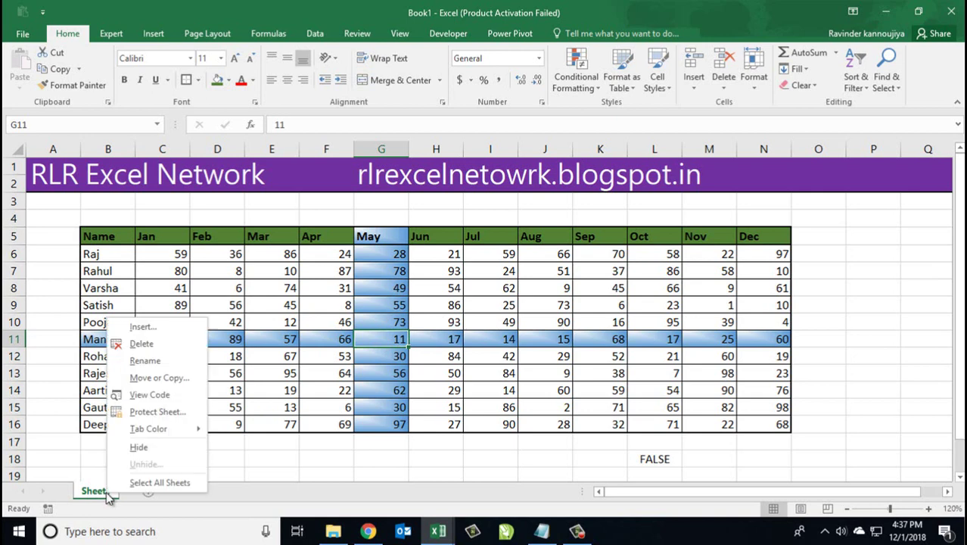
click(148, 395)
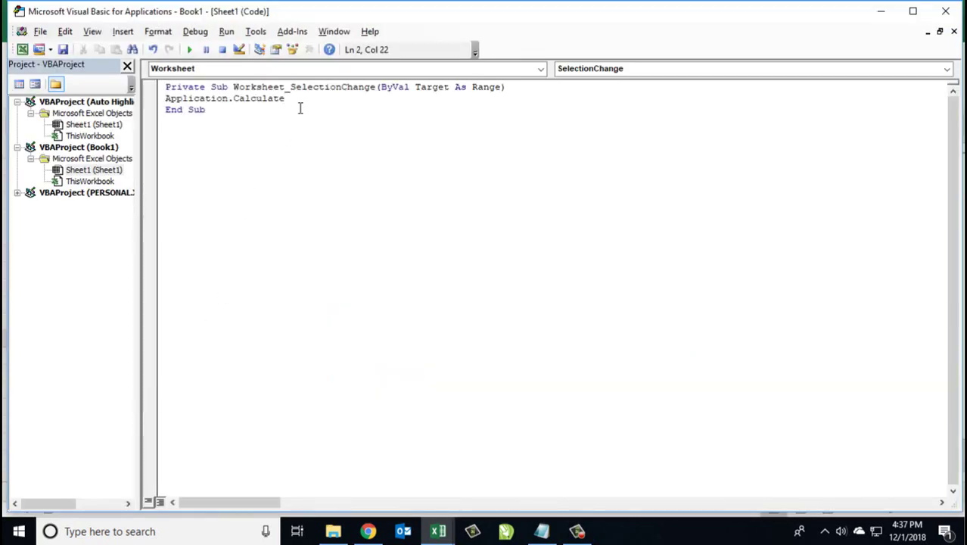
key(Left)
key(Left)
key(Left)
key(Left)
key(Left)
key(Left)
key(Return)
key(Up)
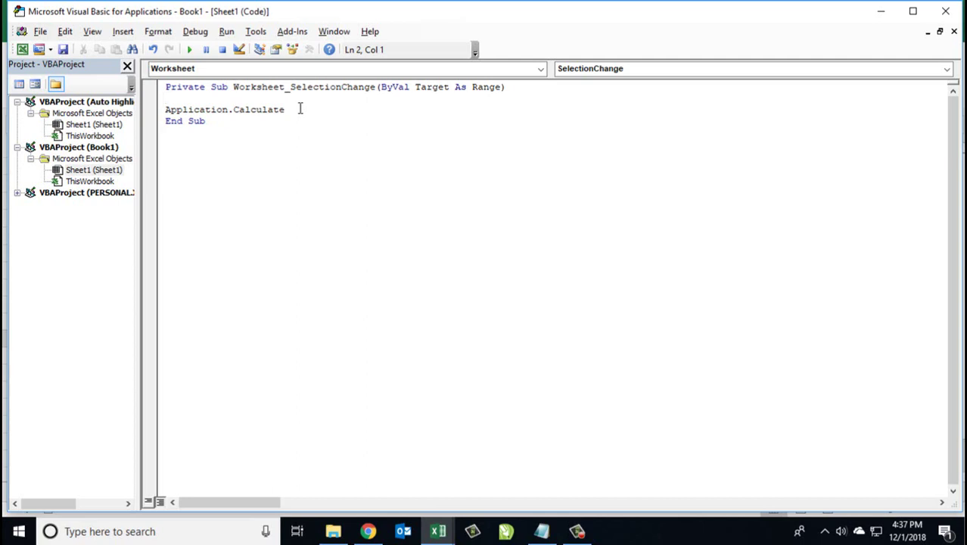
text(If )
text(Applicat)
text(ion)
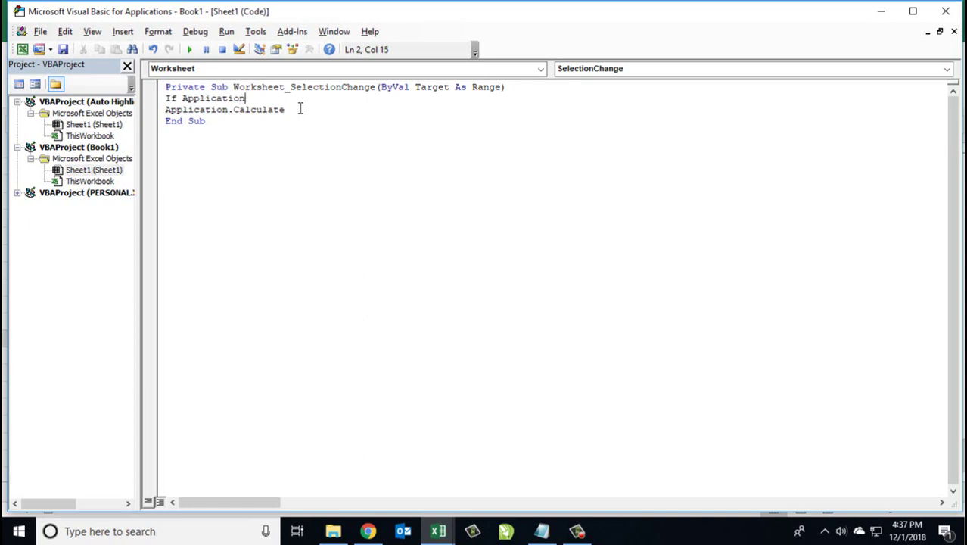
text(.cut)
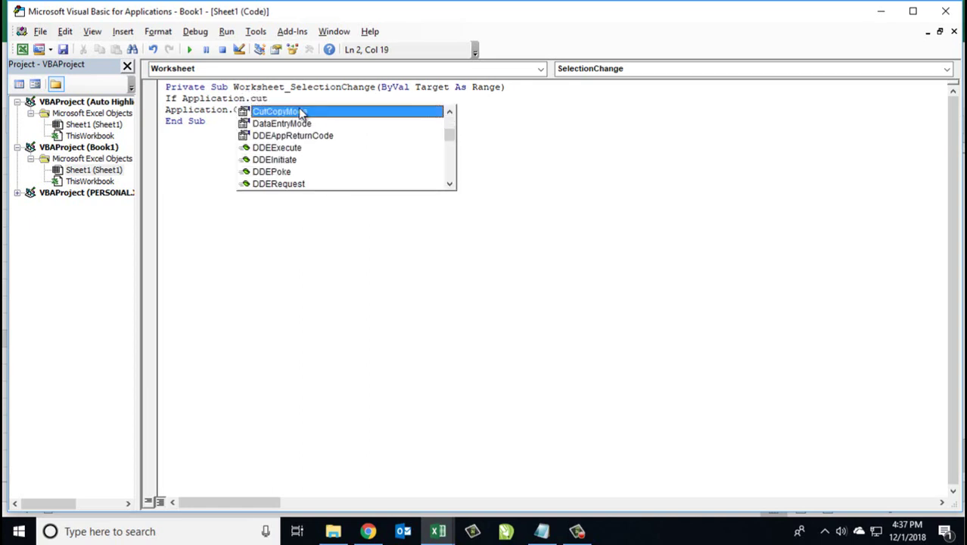
key(Tab)
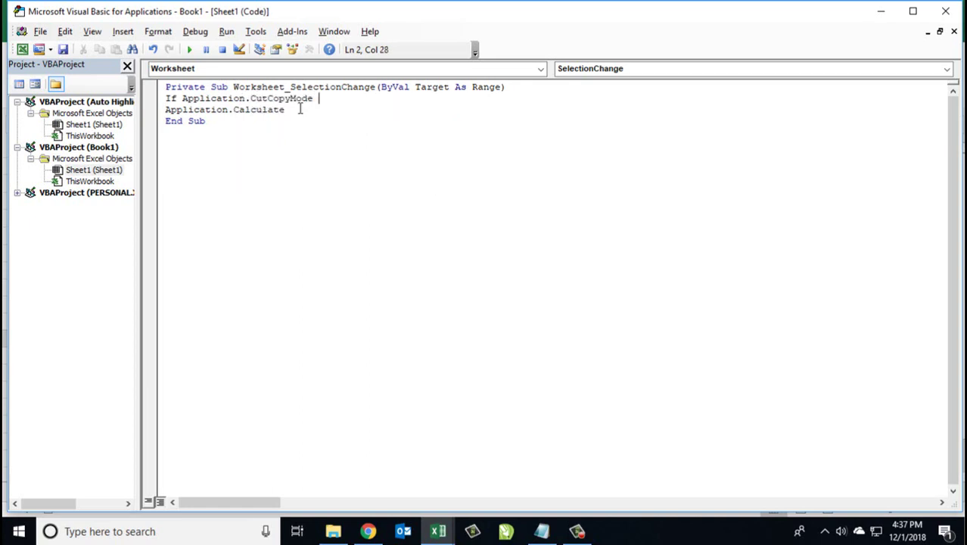
text(= f)
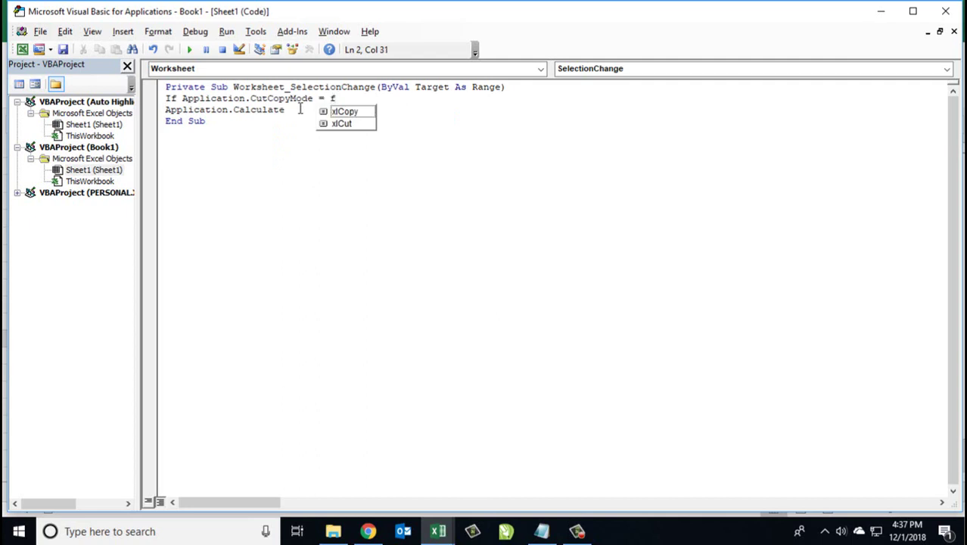
key(BackSpace)
text(Fal)
text(se The)
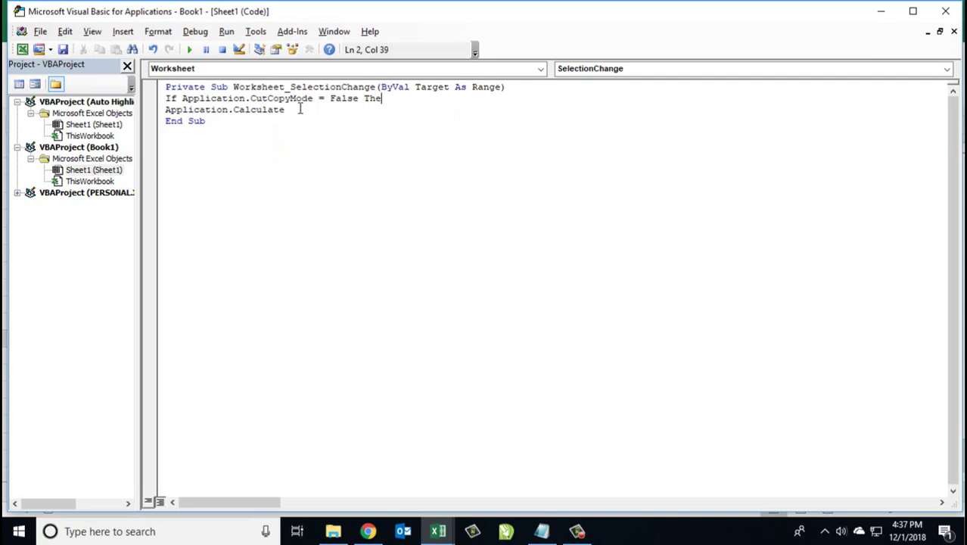
text(n)
Add an 'If End' closing line just above End Sub
key(Down)
key(Down)
key(Left)
key(Left)
key(Left)
key(Left)
key(Left)
key(Left)
key(Left)
key(Return)
key(Up)
text(I)
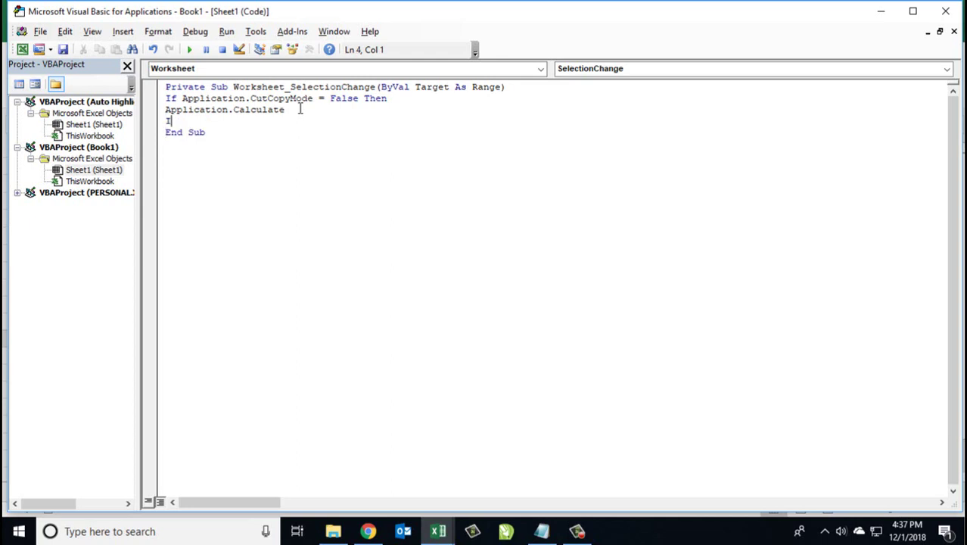
text(f End)
Test the macro by selecting a cell in Excel, then dismiss the compile error
click(946, 11)
click(518, 300)
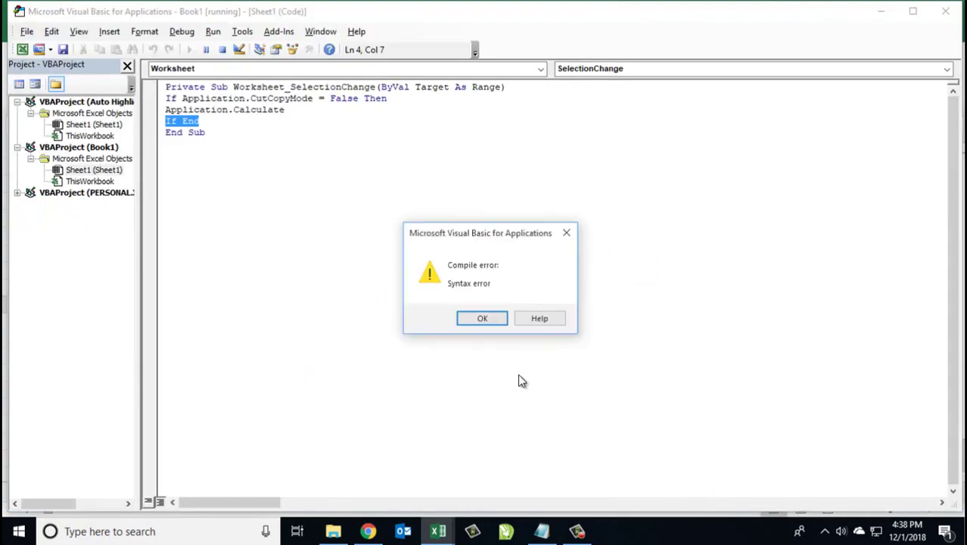
click(495, 320)
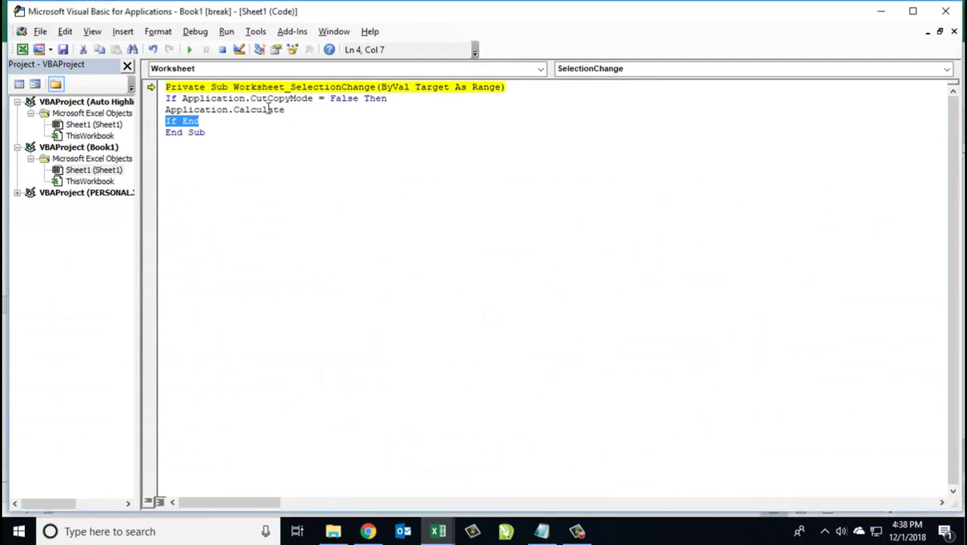
click(177, 99)
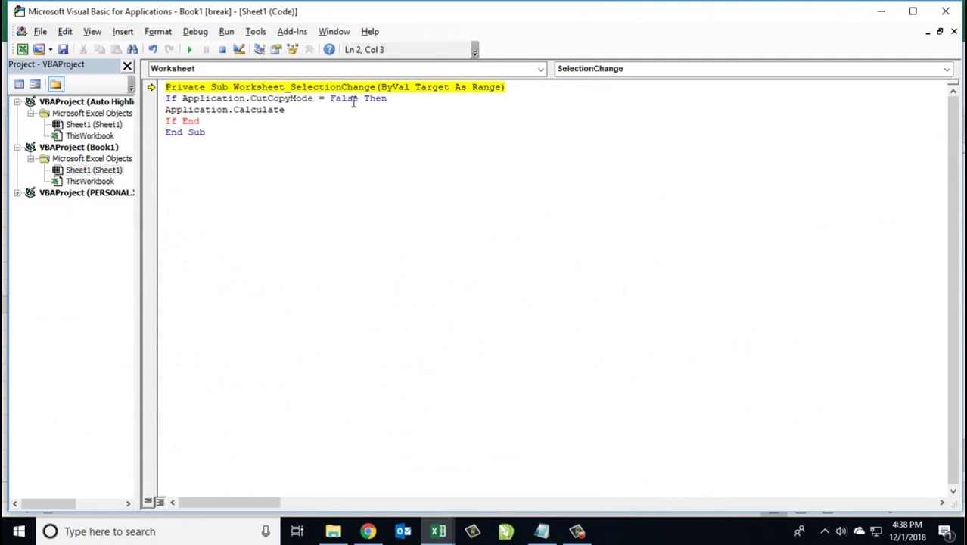
Replace the faulty 'If End' line with 'End if', close the editor and stop the debugger
click(206, 121)
key(BackSpace)
key(BackSpace)
key(BackSpace)
key(BackSpace)
key(BackSpace)
key(BackSpace)
key(BackSpace)
key(Down)
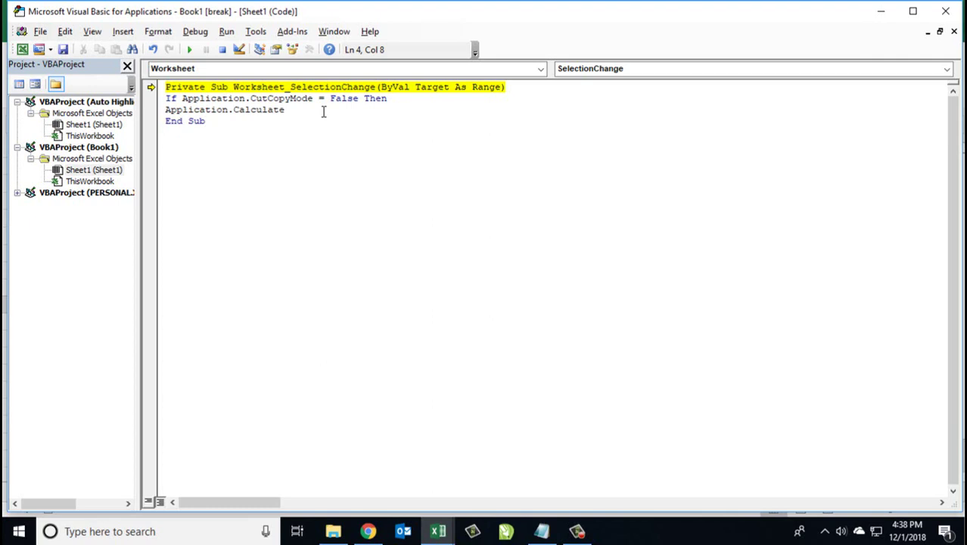
key(Left)
key(Left)
key(Left)
key(Left)
key(Left)
key(Left)
key(Left)
key(Return)
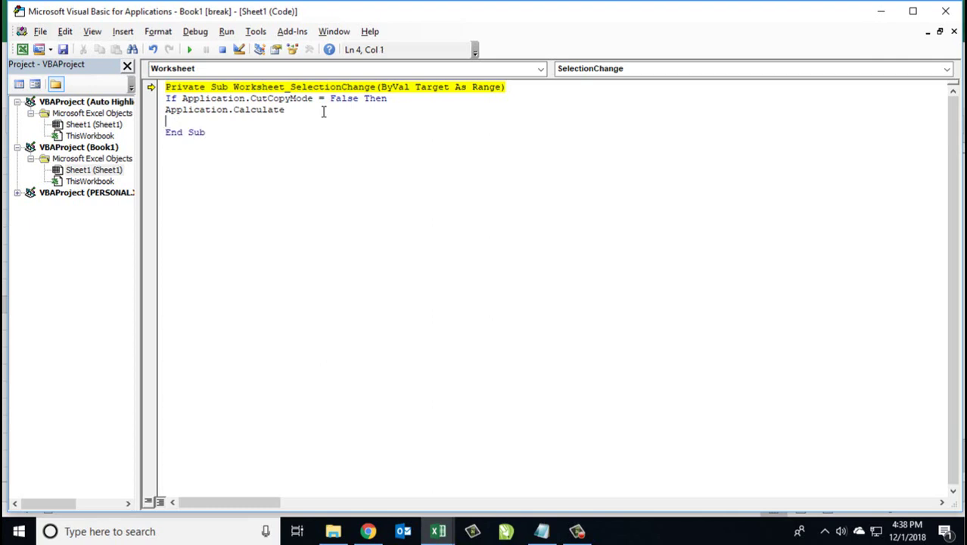
text(End )
text(if)
click(960, 10)
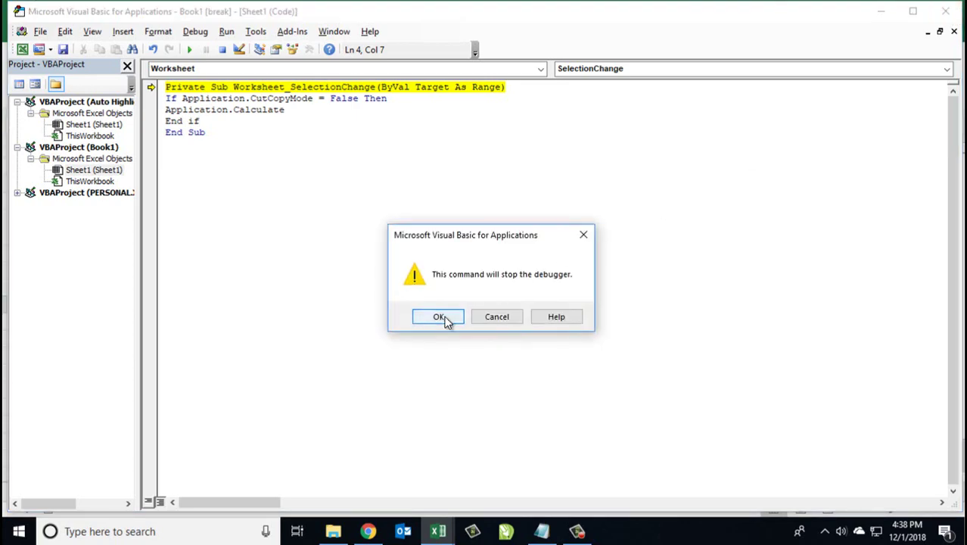
click(447, 319)
click(458, 303)
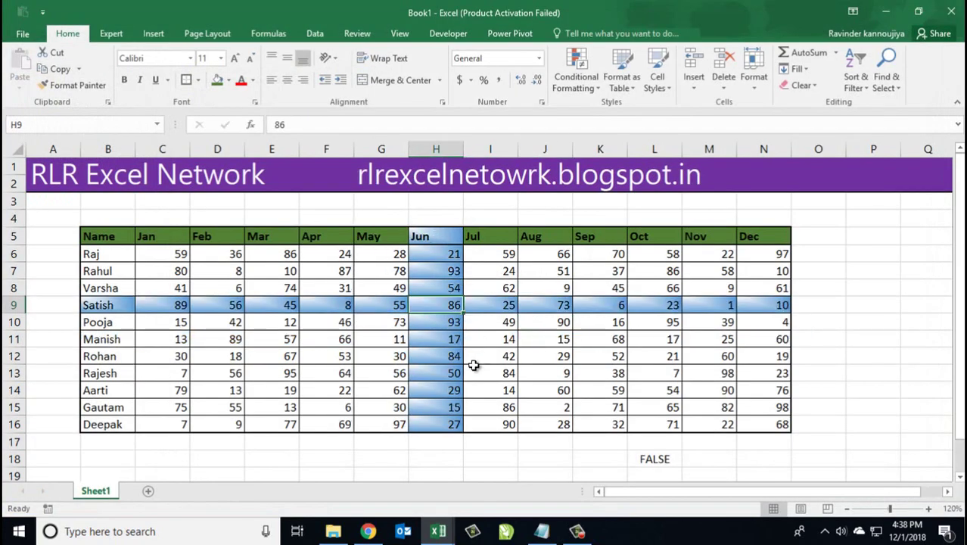
Copy the value 86 from H9 into cell F12, then cancel copy mode
key(ctrl+c)
click(315, 358)
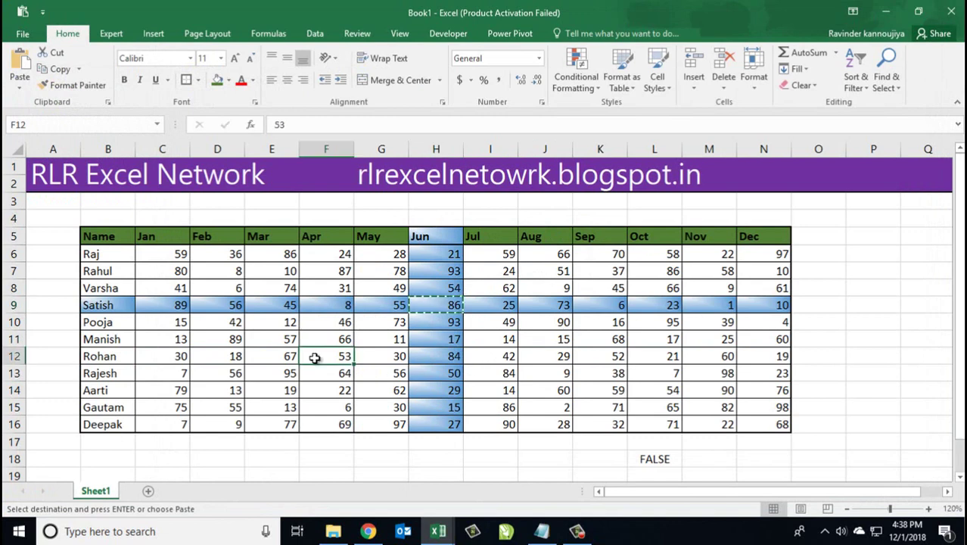
key(ctrl+v)
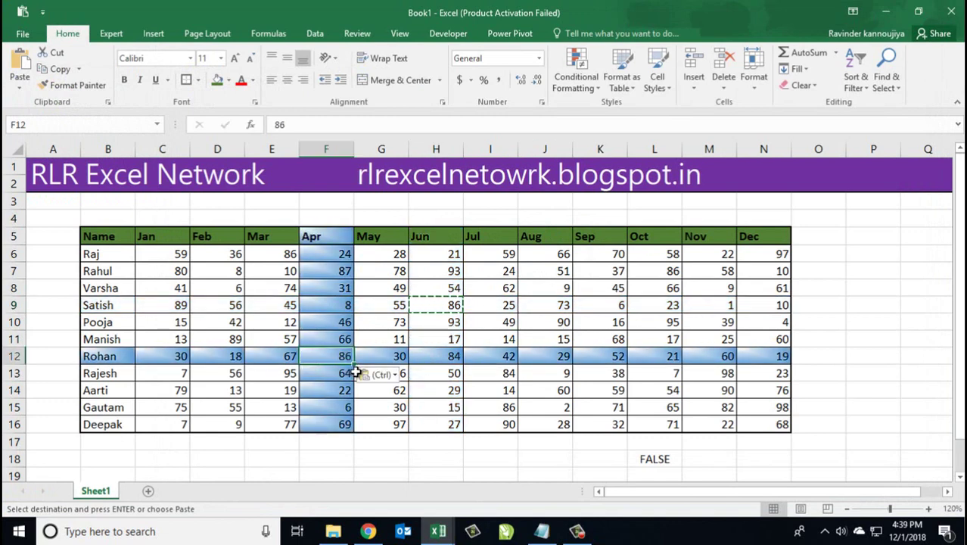
key(Escape)
Copy the Aug value 9 from J8 into F12, overwriting it, and cancel copy mode
click(565, 291)
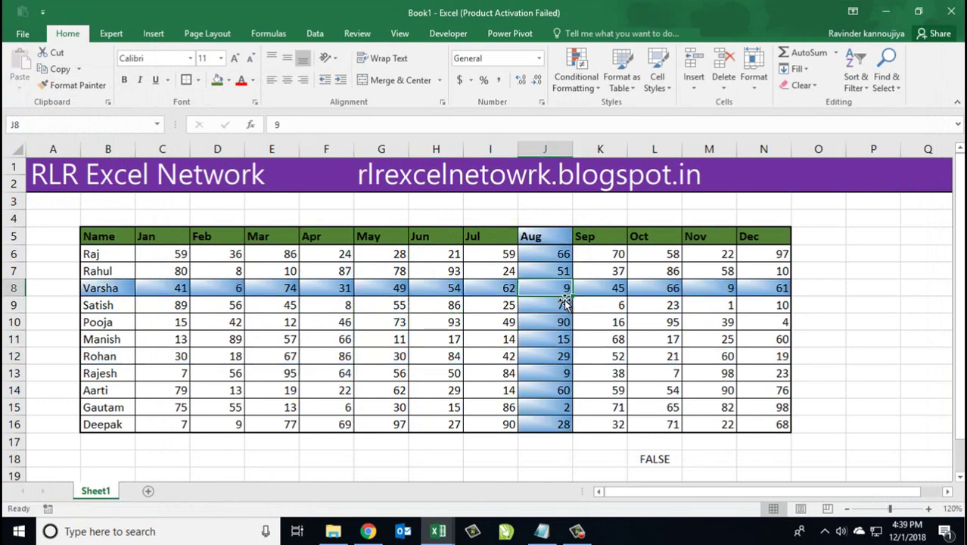
key(ctrl+c)
click(348, 356)
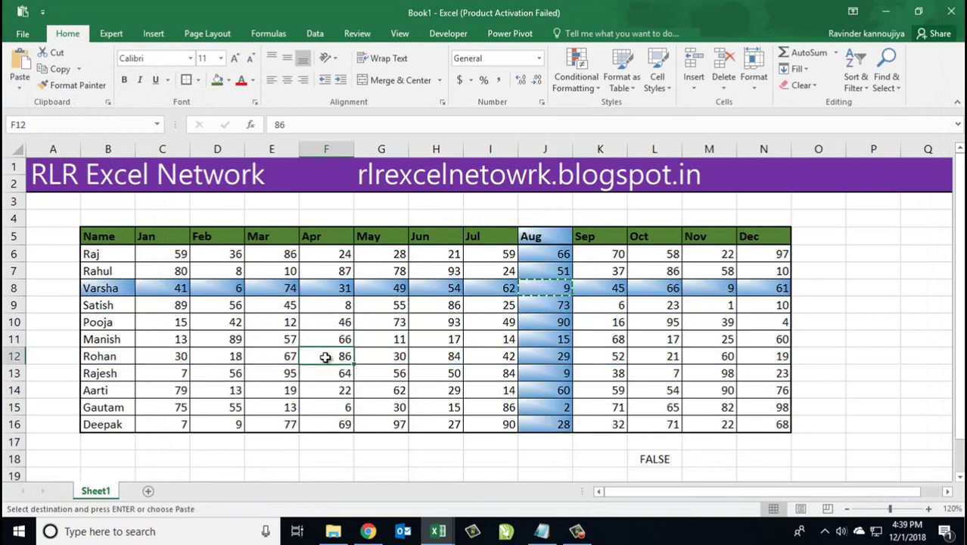
key(ctrl+v)
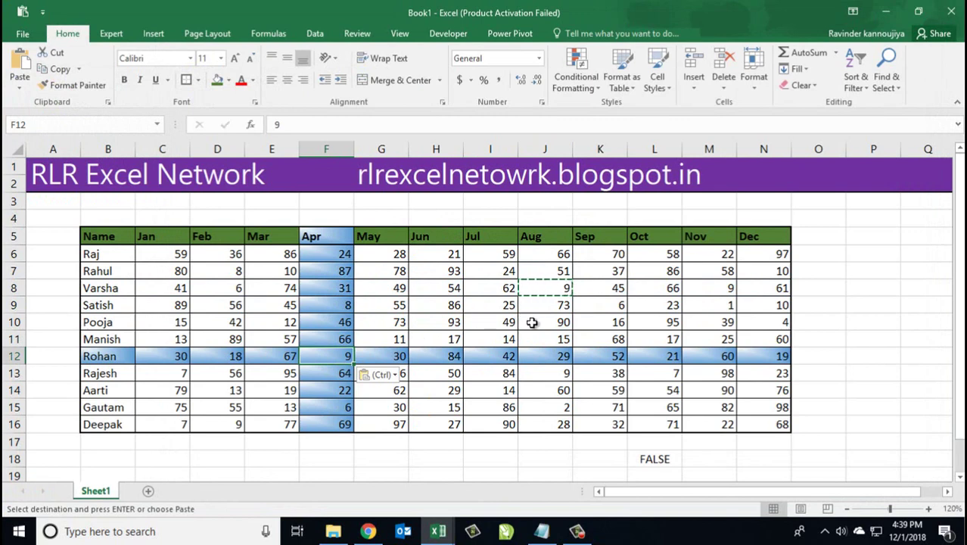
click(534, 324)
key(Escape)
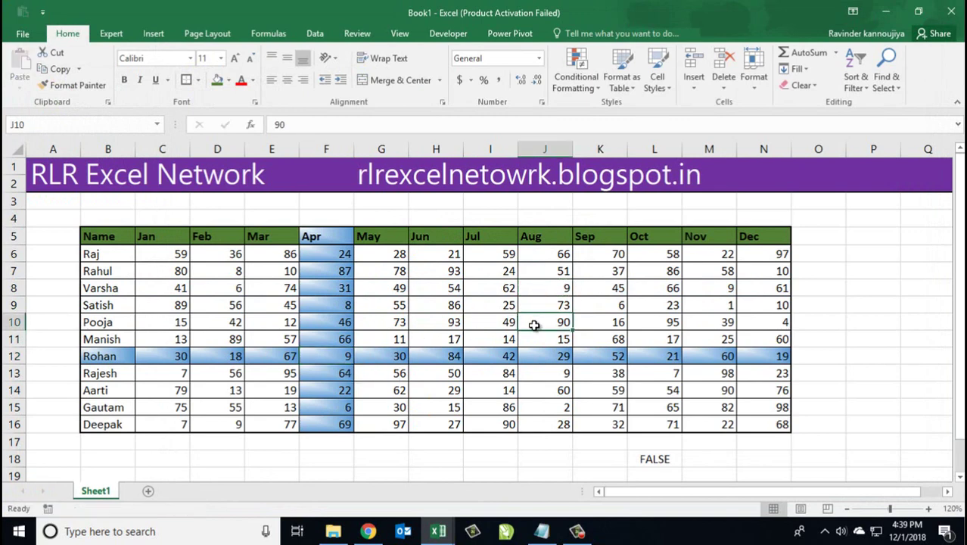